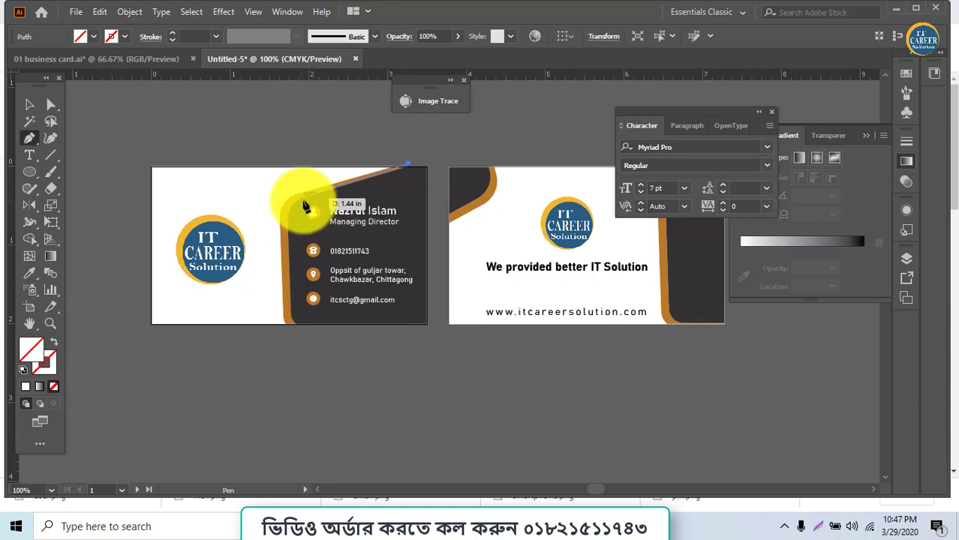
- Trace the inner outline of the front card's dark panel with the Pen tool, extending past the card edges, and close the path
click(303, 192)
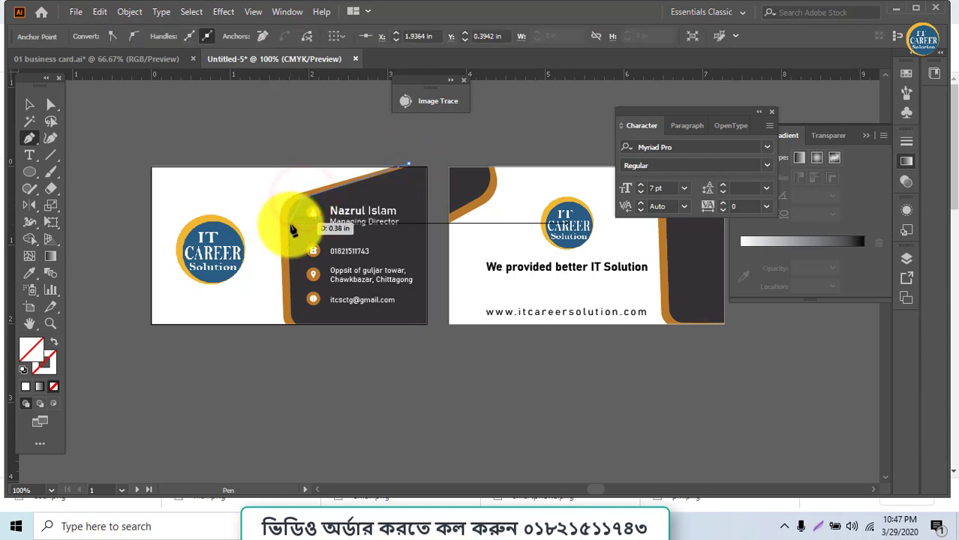
drag(290, 224, 291, 243)
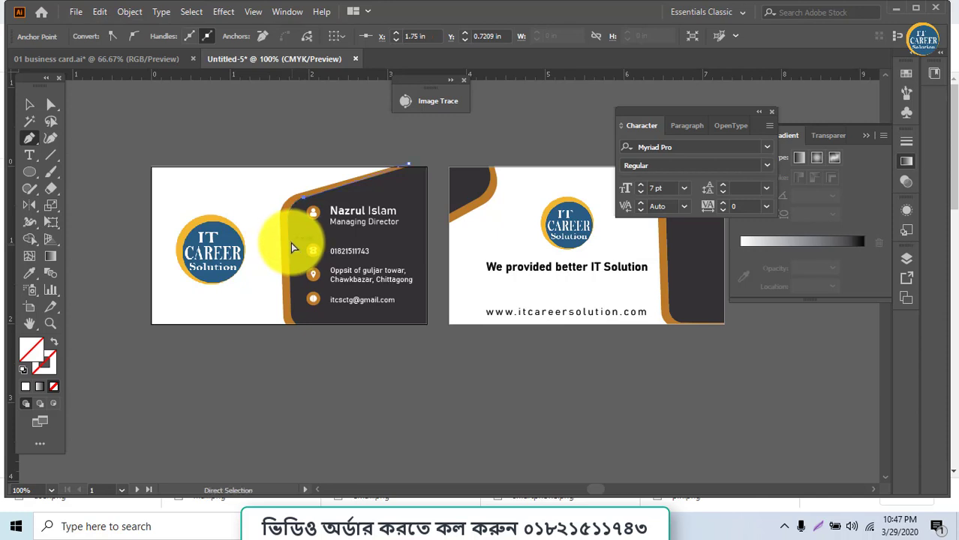
click(289, 239)
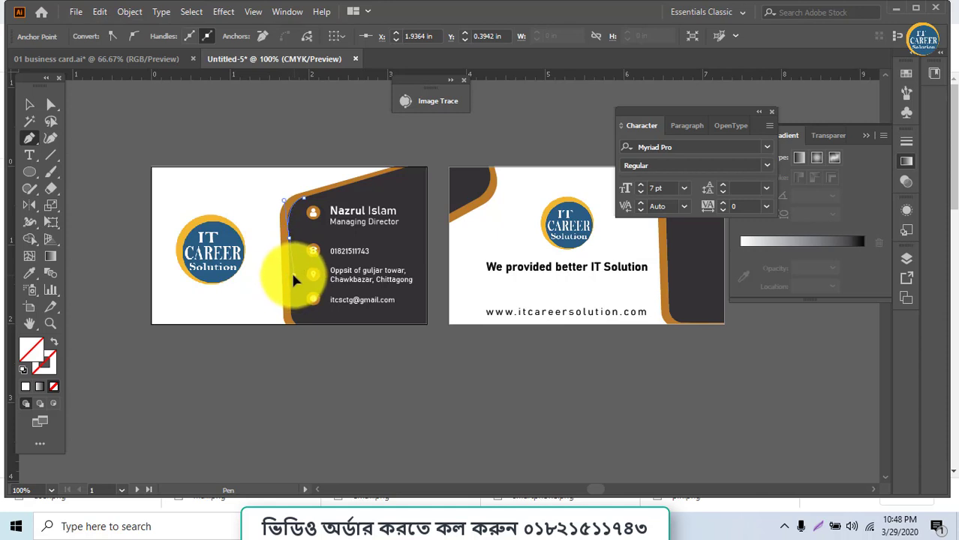
drag(292, 274, 295, 276)
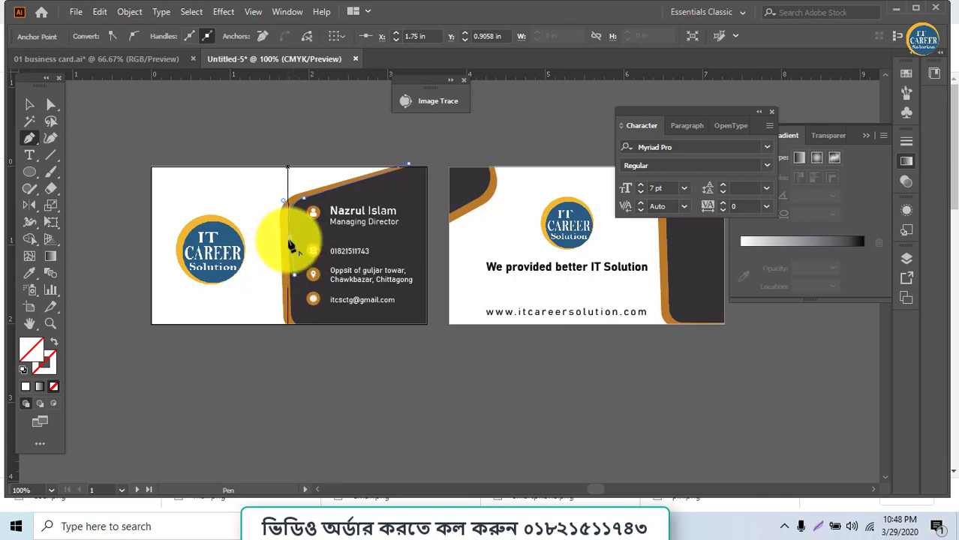
click(289, 240)
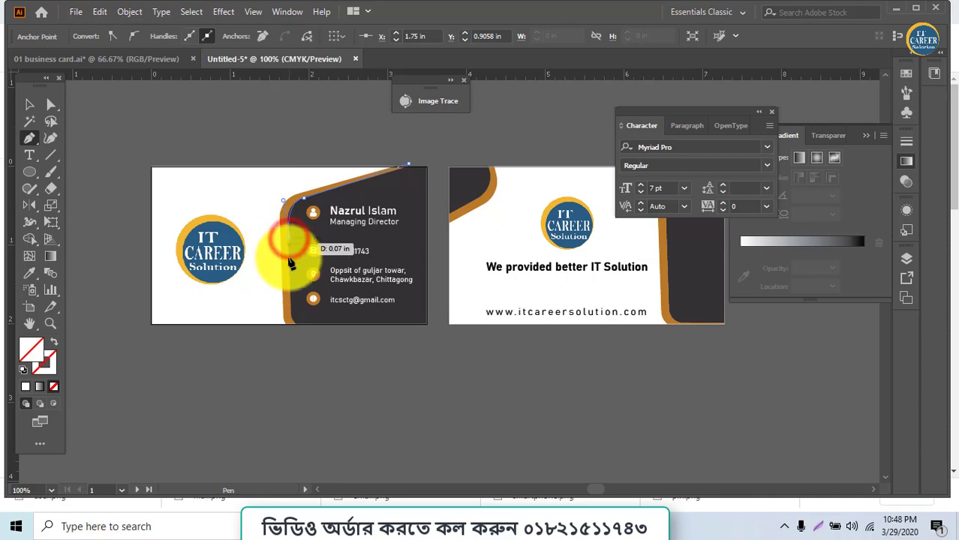
click(291, 307)
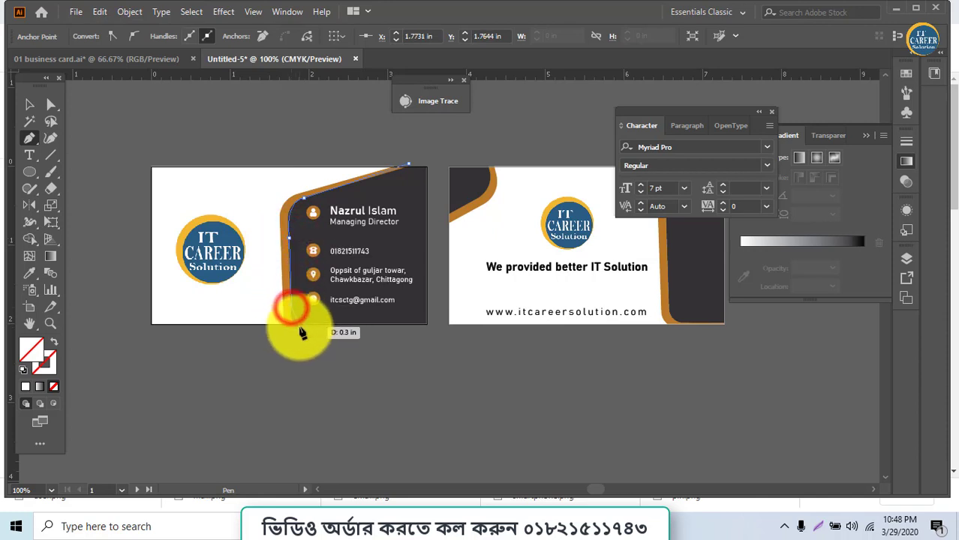
drag(303, 328, 315, 331)
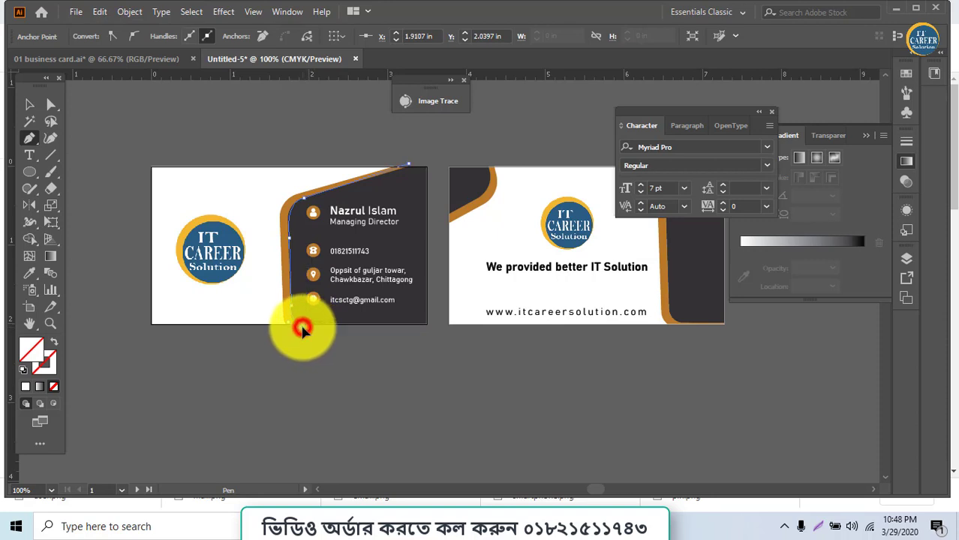
click(302, 330)
click(434, 327)
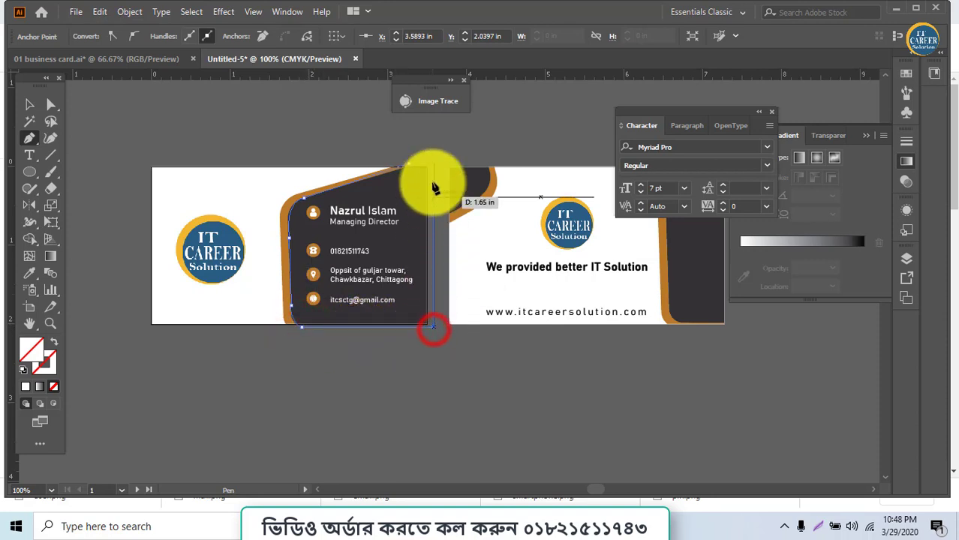
click(434, 158)
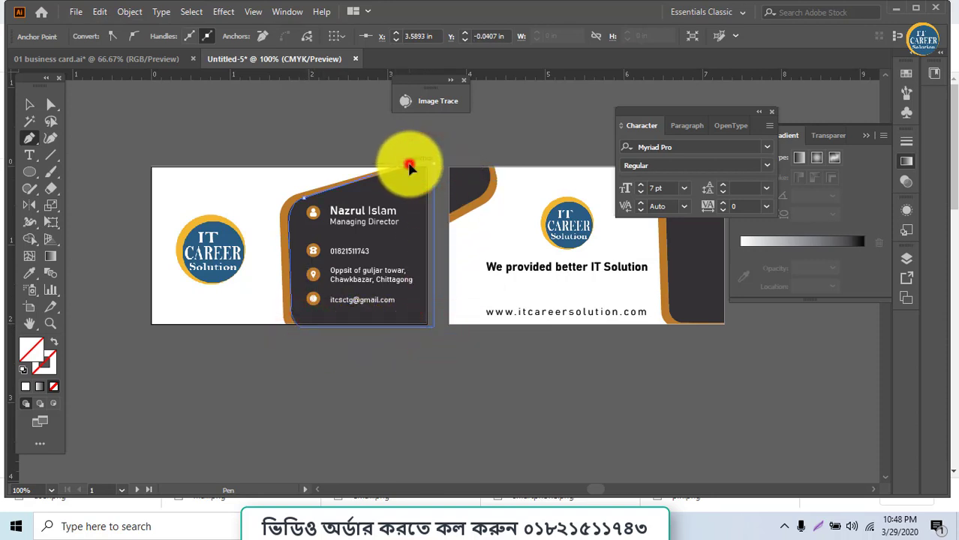
click(409, 165)
- Fill the traced shape with the dark colour sampled from the front card's panel
click(29, 104)
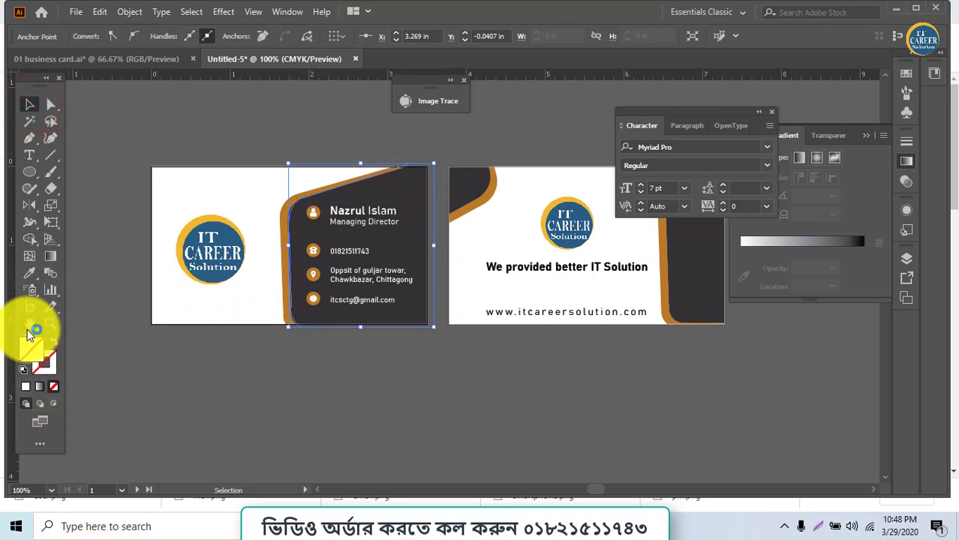
click(29, 274)
click(396, 241)
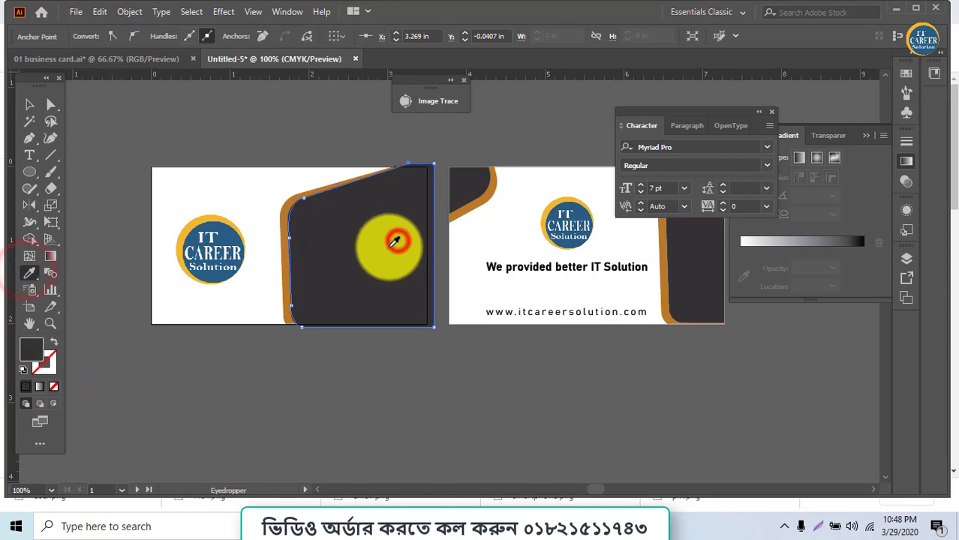
click(29, 104)
click(310, 411)
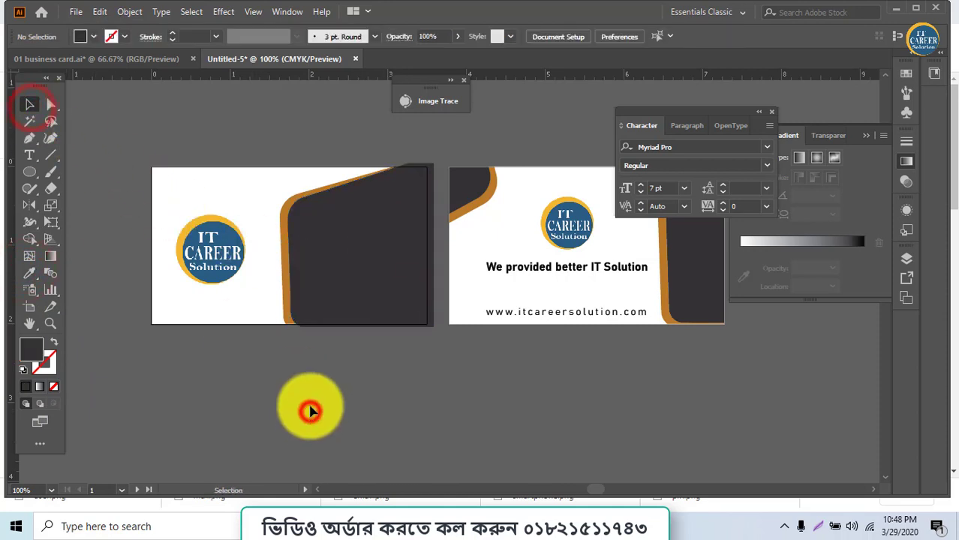
- Duplicate the dark shape shifted slightly left to the orange band's outer edge, and draw a rectangle covering the whole front card
click(316, 325)
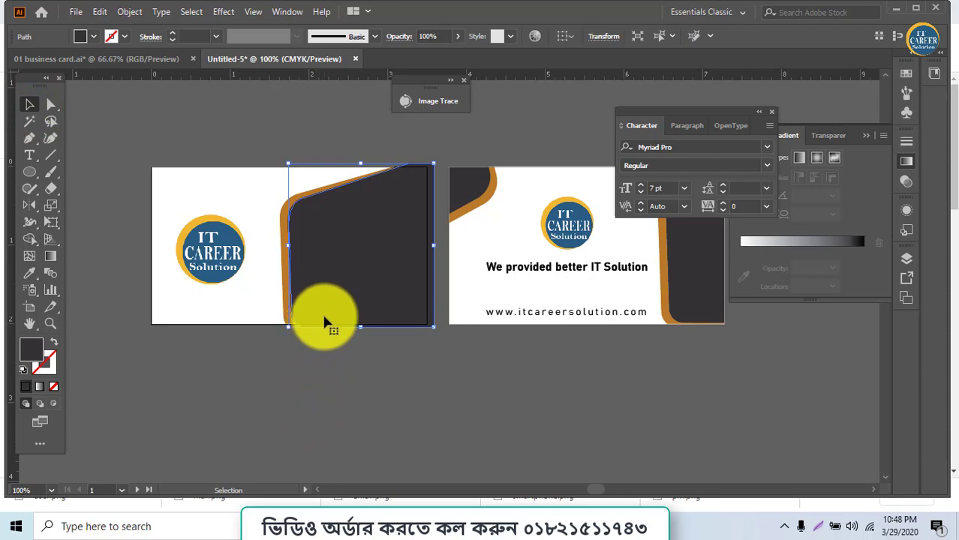
drag(334, 311, 330, 310)
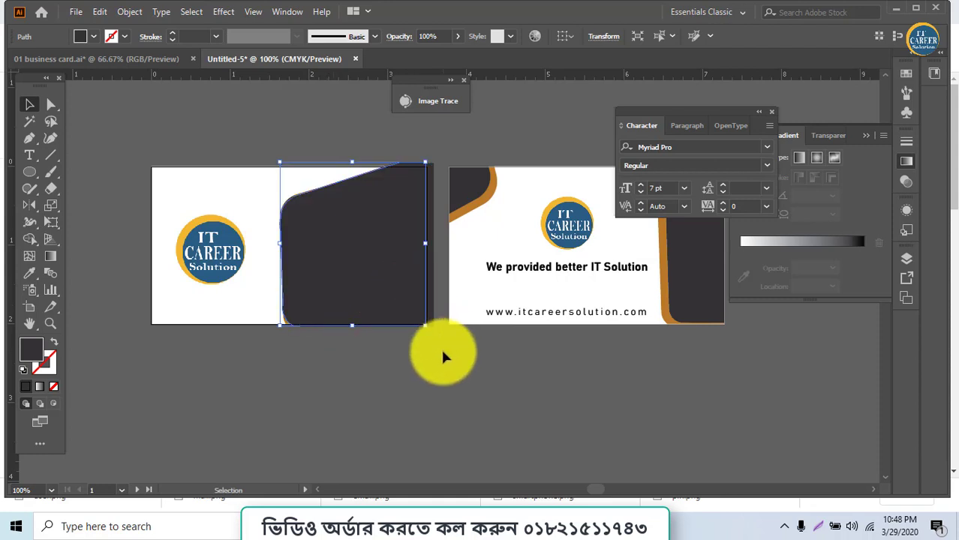
drag(36, 175, 73, 165)
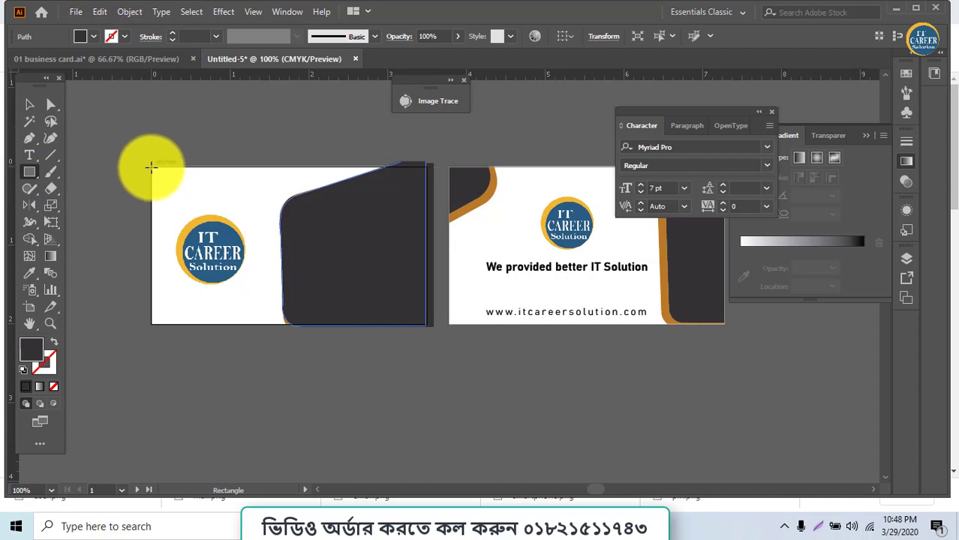
drag(151, 167, 425, 321)
click(25, 104)
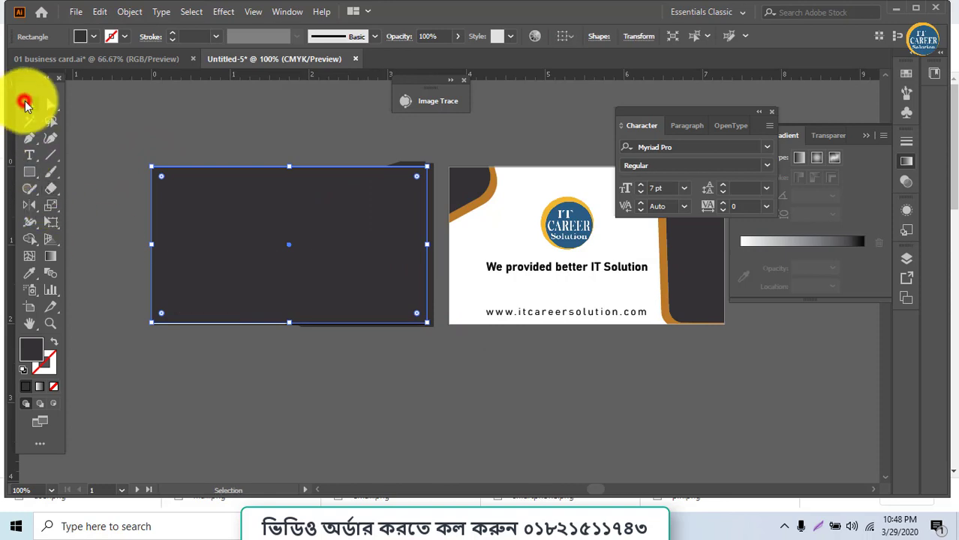
- Select the two traced shapes and the rectangle together and move them to the empty area below the front card
drag(111, 145, 456, 348)
drag(408, 281, 425, 451)
scroll(425, 409, down, 2)
click(437, 422)
- Send the card-sized rectangle to the back behind the two traced shapes
drag(142, 262, 180, 283)
right_click(207, 288)
mouse_move(257, 439)
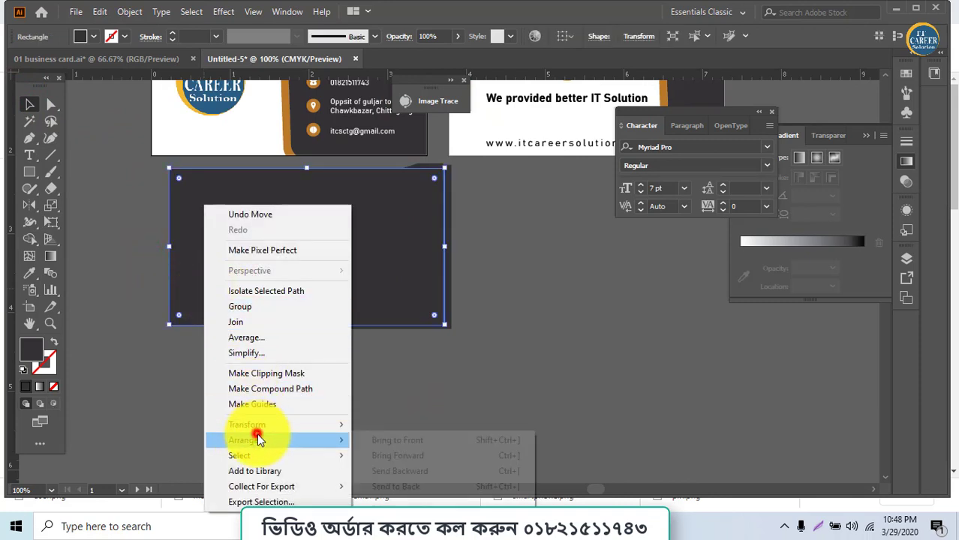
click(403, 486)
click(439, 403)
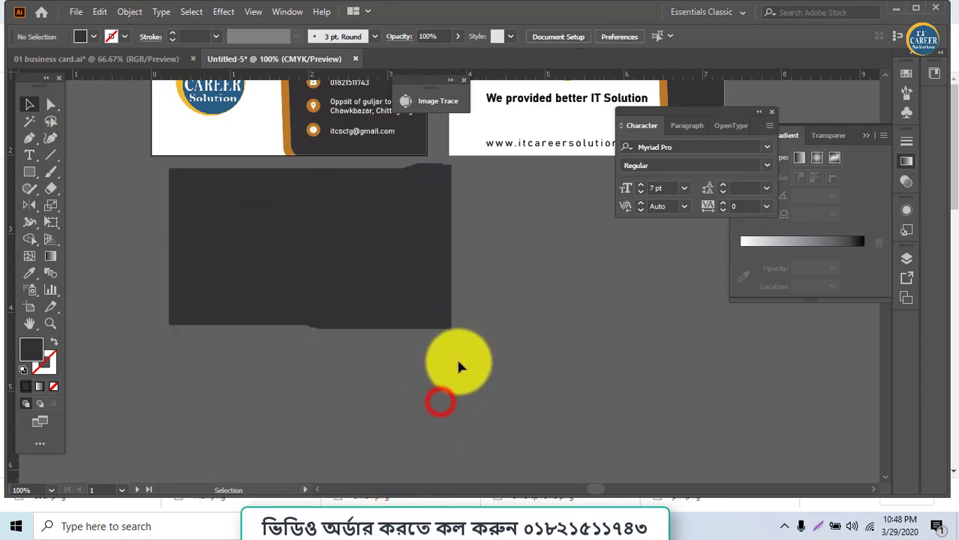
- Duplicate the rectangle and both traced shapes to the empty area on their right as a spare copy
drag(474, 293, 163, 174)
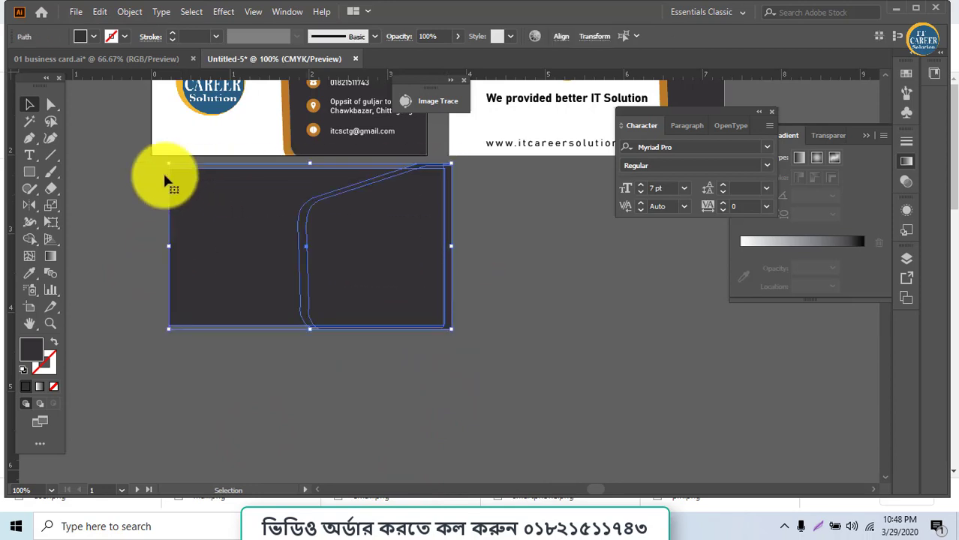
click(31, 241)
click(368, 344)
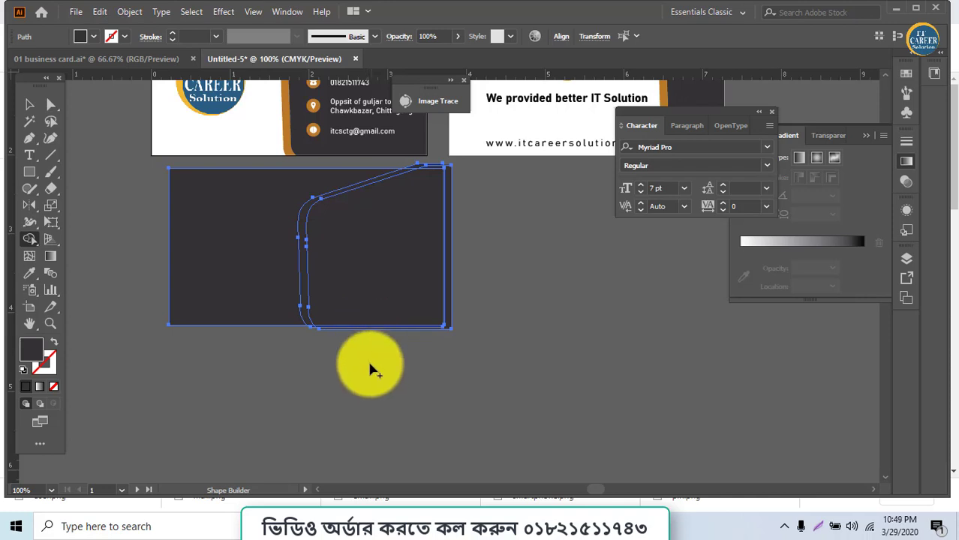
click(29, 104)
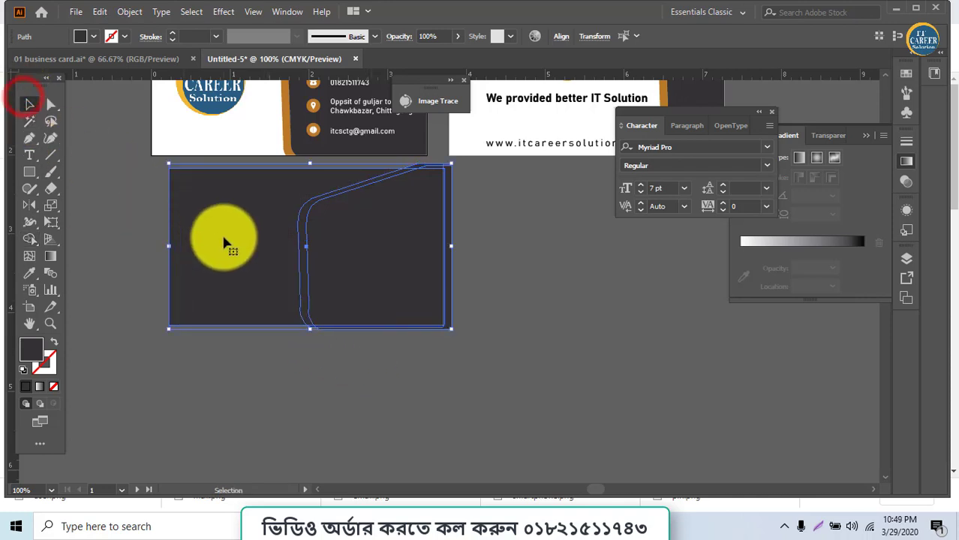
drag(235, 239, 552, 276)
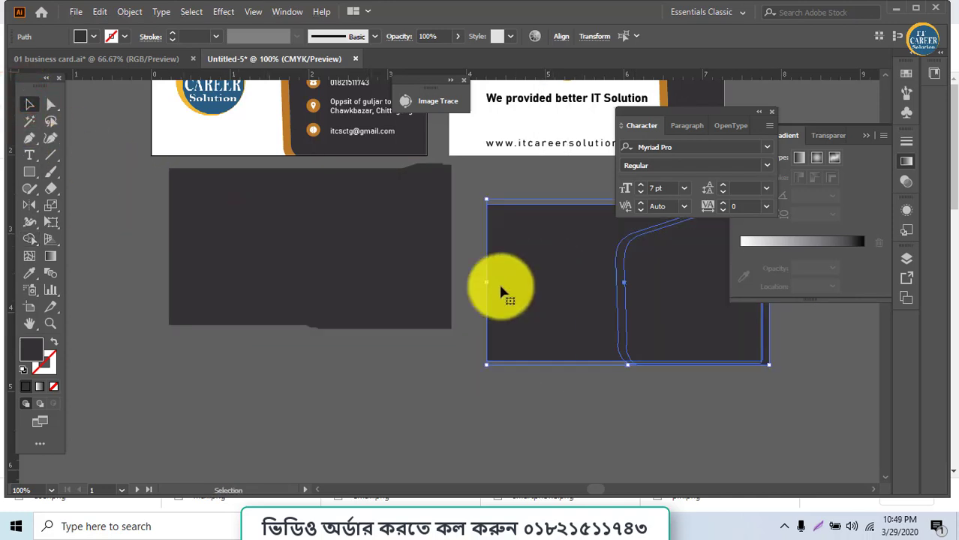
- Remove the parts of the original traced shapes that extend beyond the rectangle's edges with the Shape Builder tool
drag(122, 225, 341, 302)
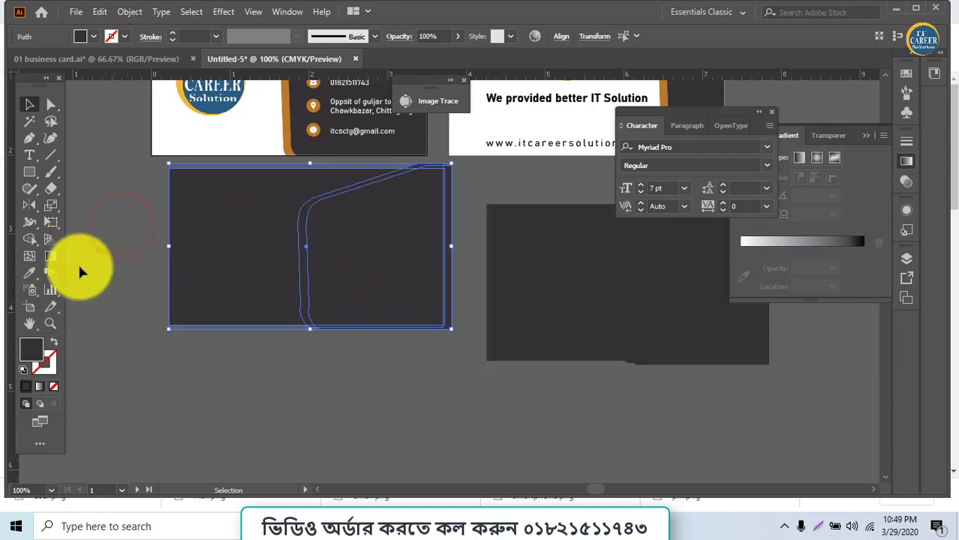
click(29, 238)
drag(390, 355, 386, 327)
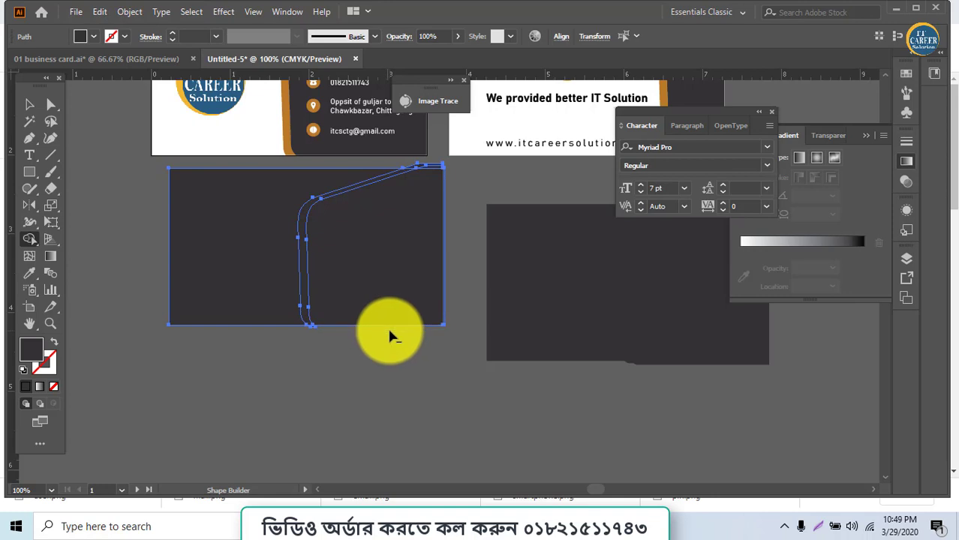
click(447, 301)
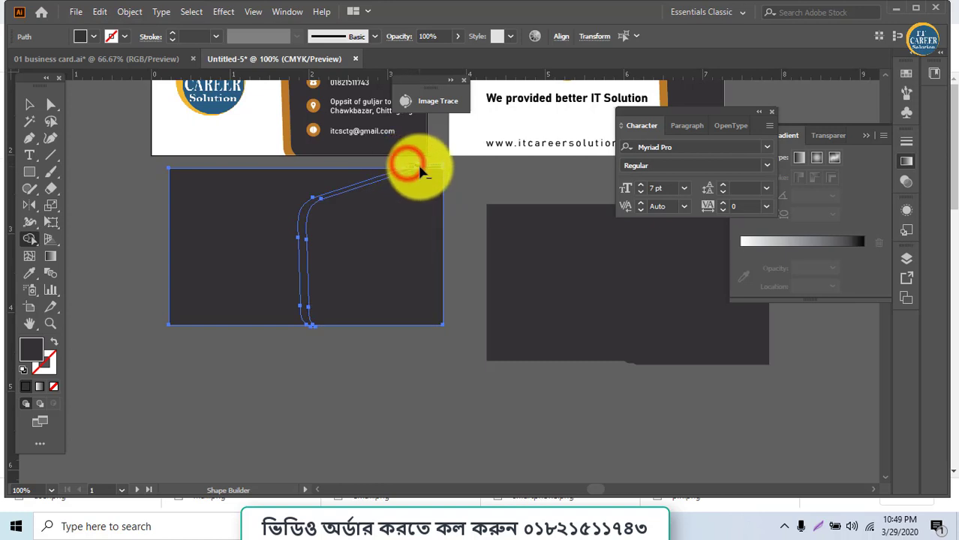
- Split the artwork into separate left, band and right regions with the Shape Builder tool
click(403, 230)
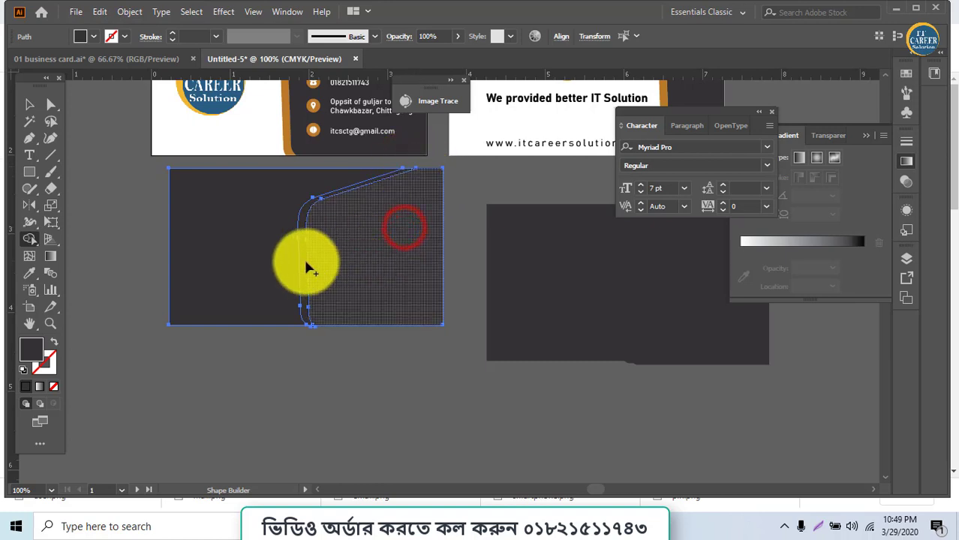
click(303, 263)
click(278, 265)
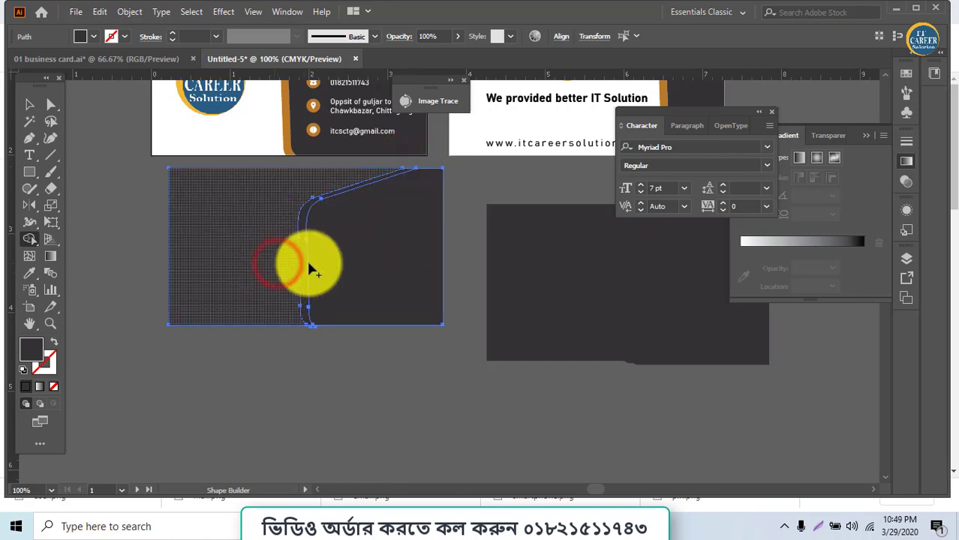
click(274, 257)
click(301, 253)
click(331, 257)
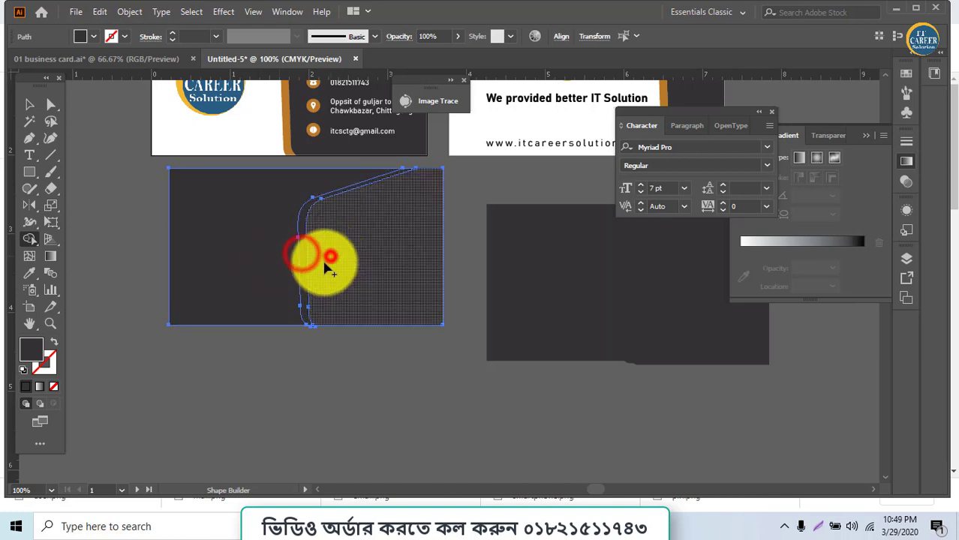
- Delete the small leftover sliver at the bottom edge of the divided rectangle
click(29, 104)
click(377, 394)
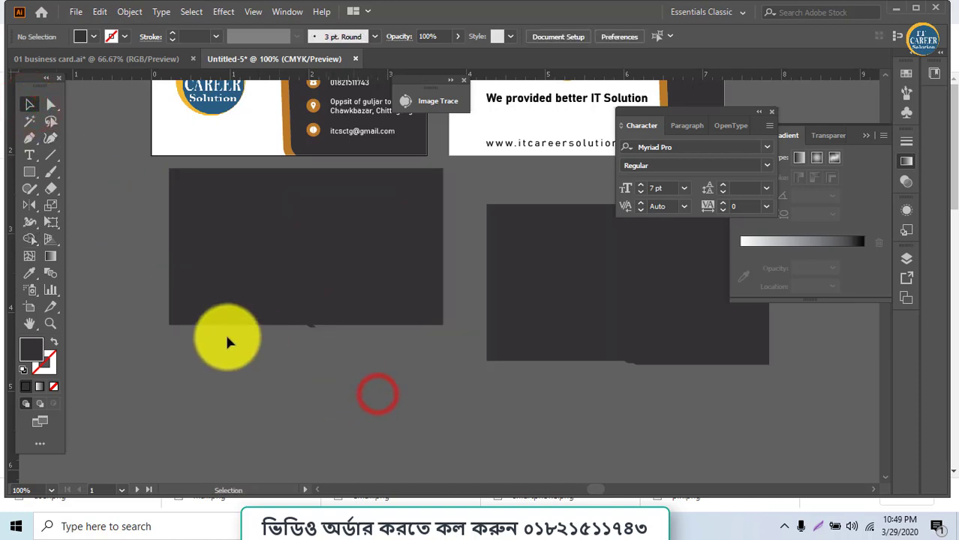
click(314, 330)
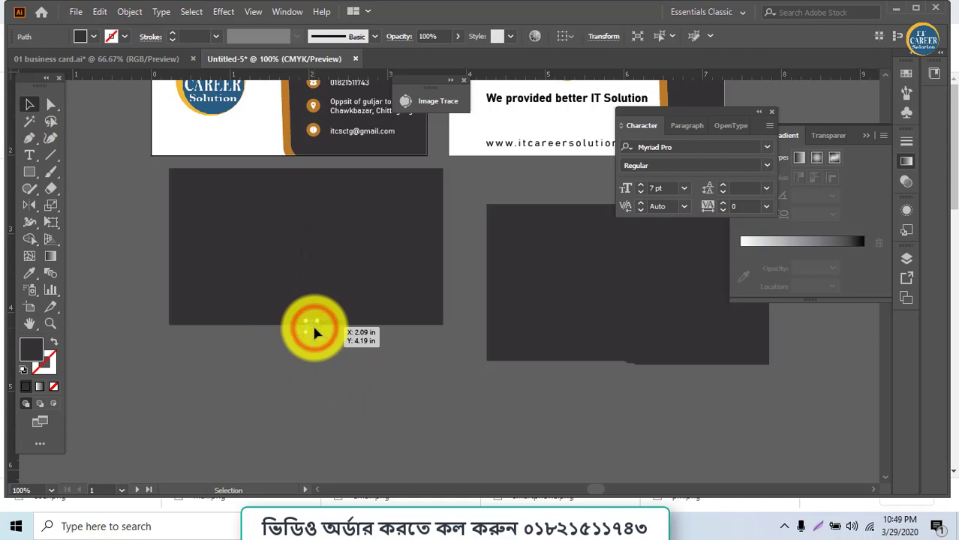
key(Delete)
click(353, 276)
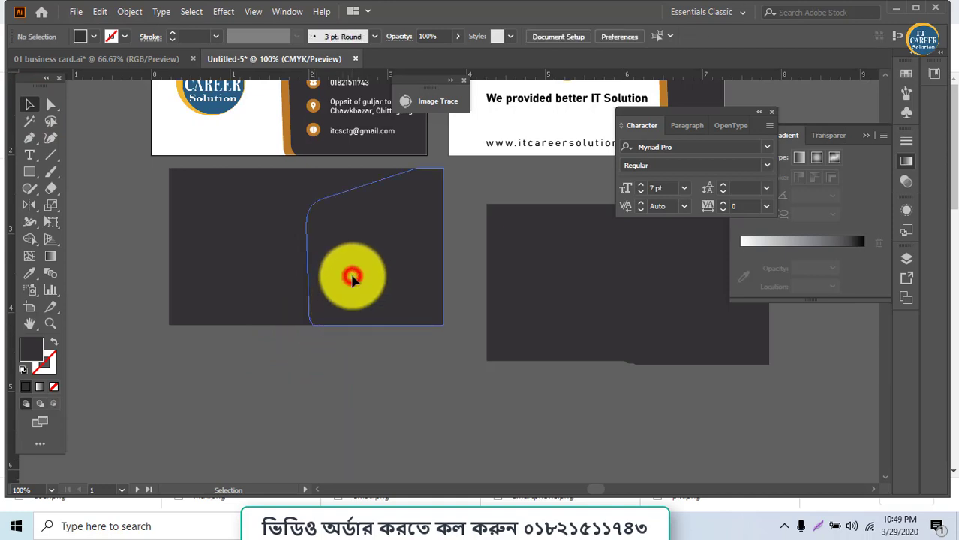
click(318, 368)
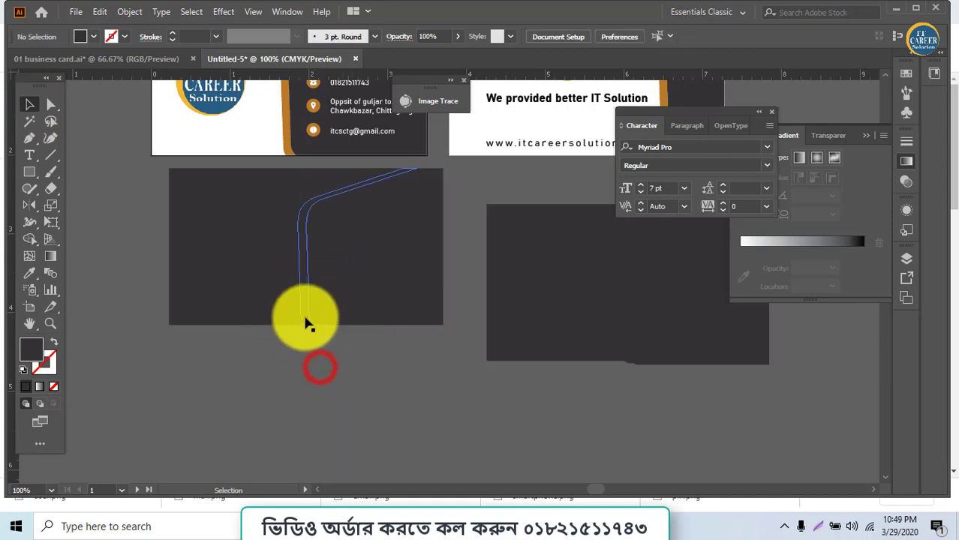
- Fill the curved band region with the orange sampled from the front card
click(305, 319)
key(i)
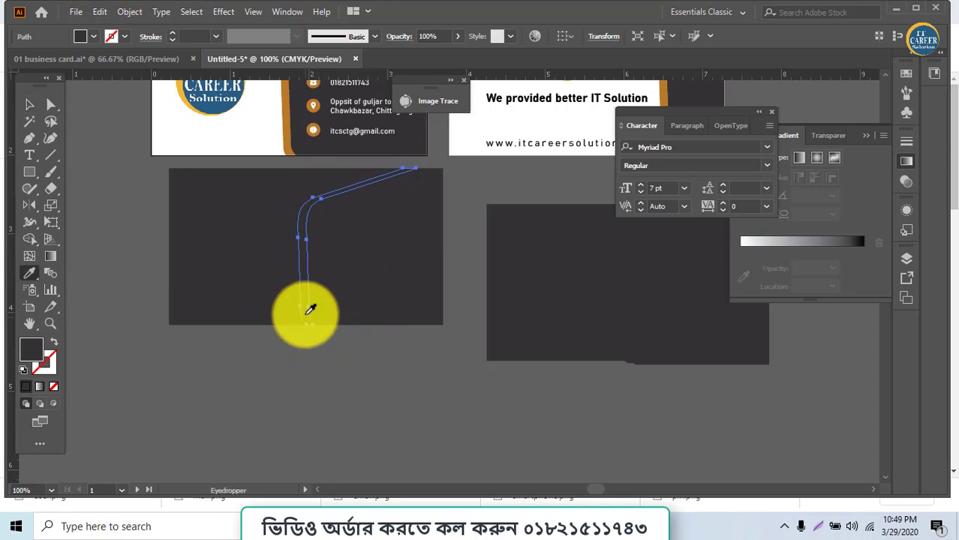
click(291, 141)
key(v)
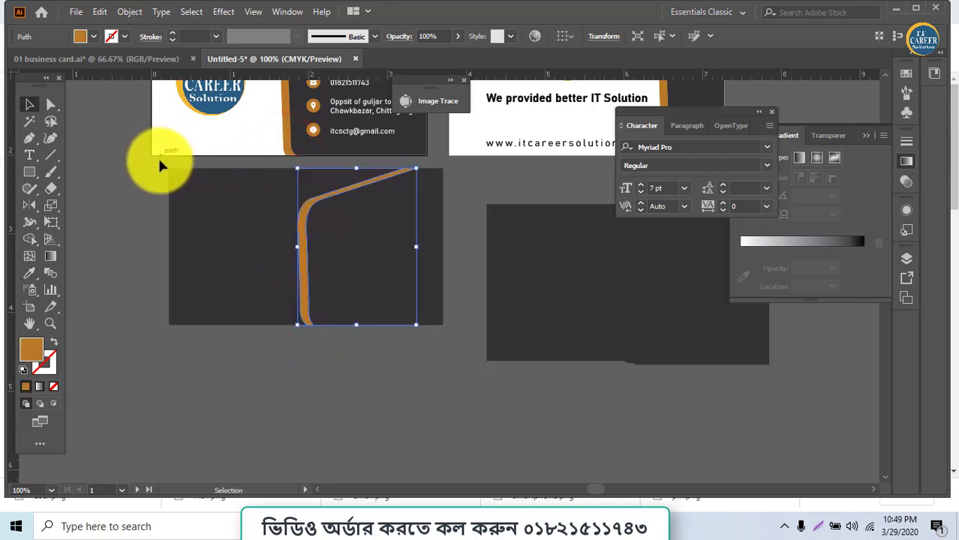
- Fill the region left of the orange band with the white sampled from the front card
drag(142, 257, 204, 276)
key(i)
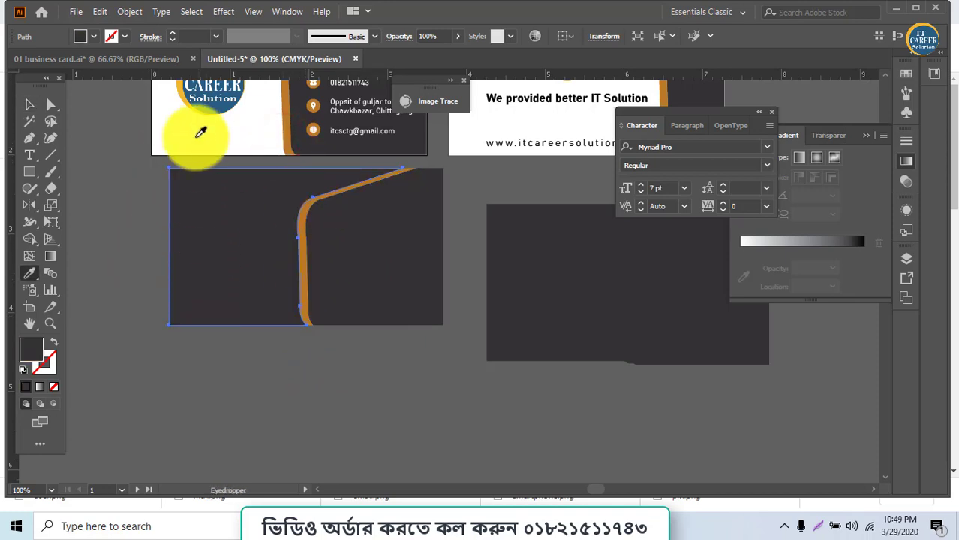
click(195, 135)
click(30, 105)
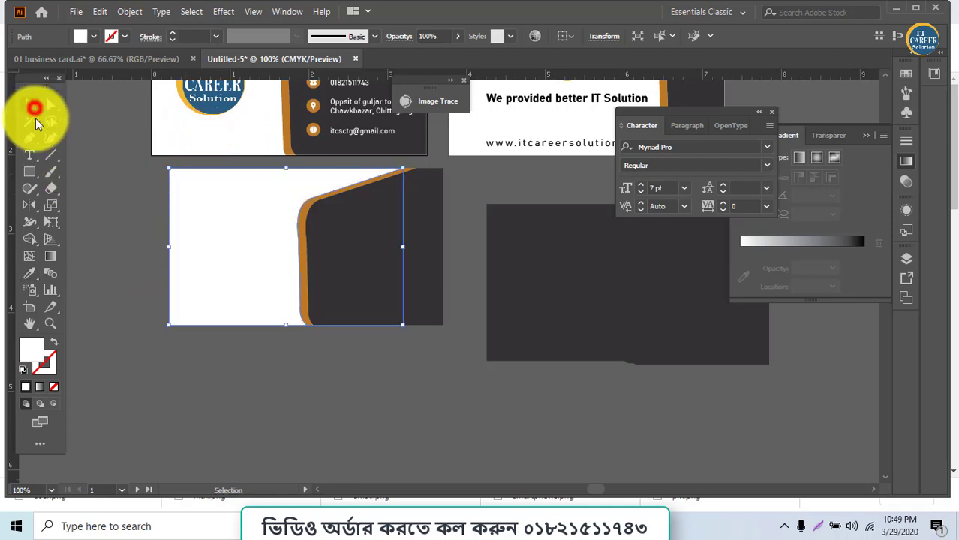
click(314, 368)
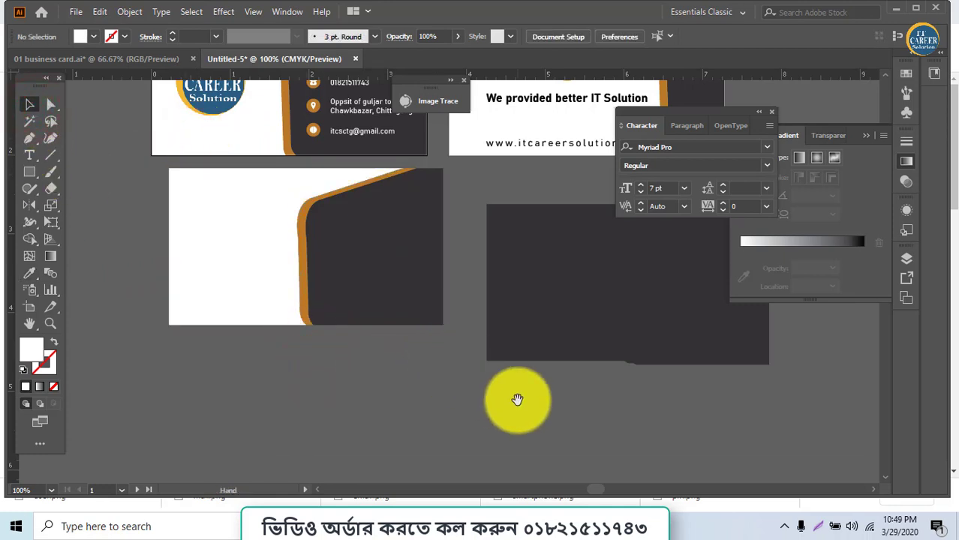
- Move the second dark rectangle slightly left and the two curved shapes right so they straddle its right edge
drag(470, 387, 384, 403)
click(456, 373)
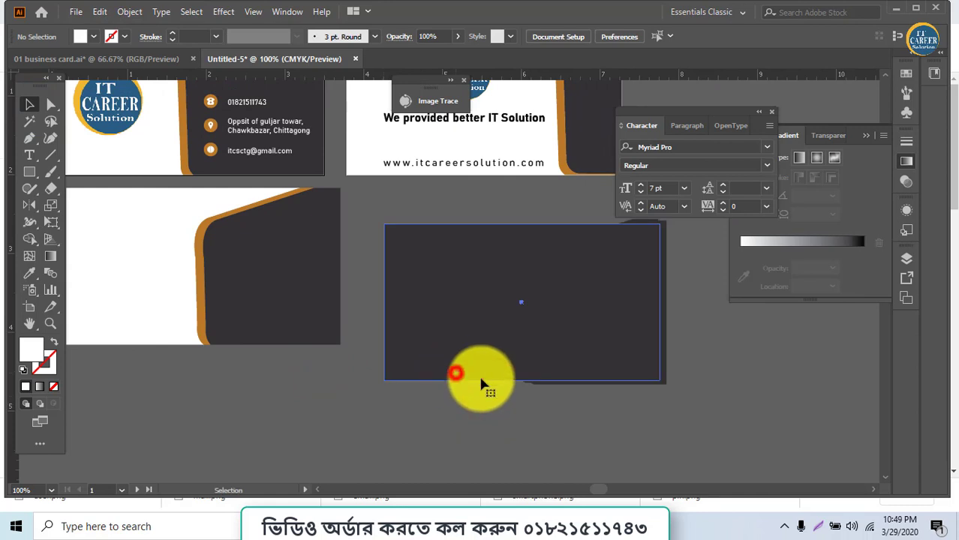
drag(657, 417, 684, 341)
scroll(656, 345, up, 1)
click(704, 353)
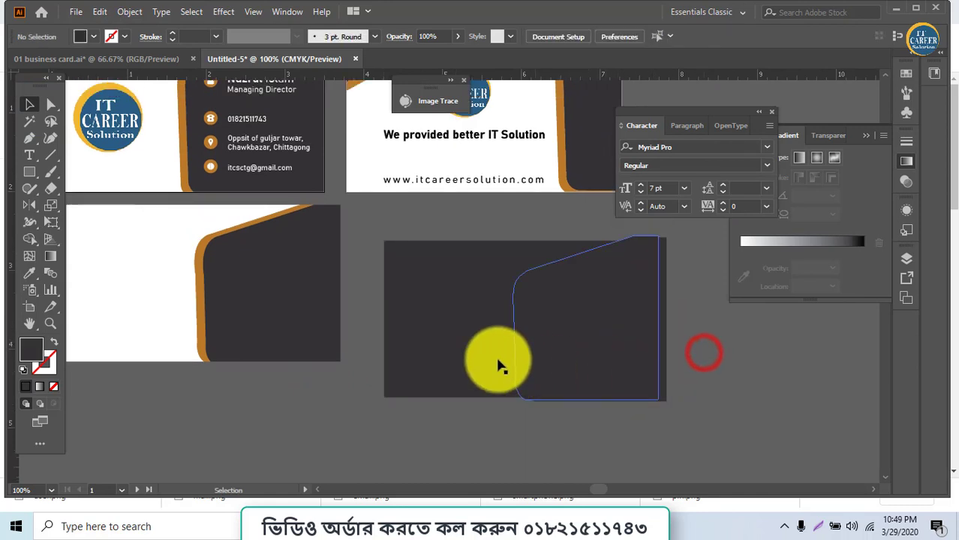
drag(462, 343, 435, 343)
drag(667, 228, 654, 309)
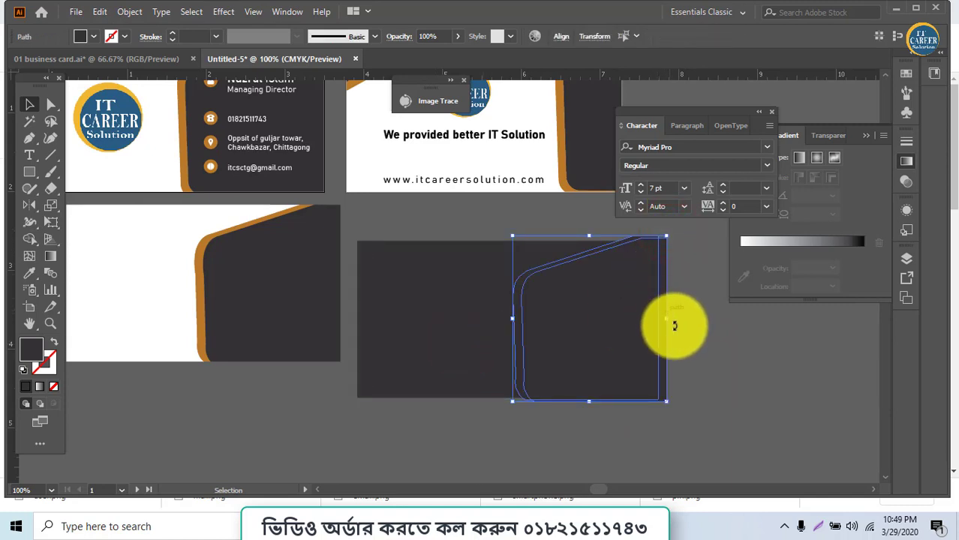
drag(664, 360, 746, 359)
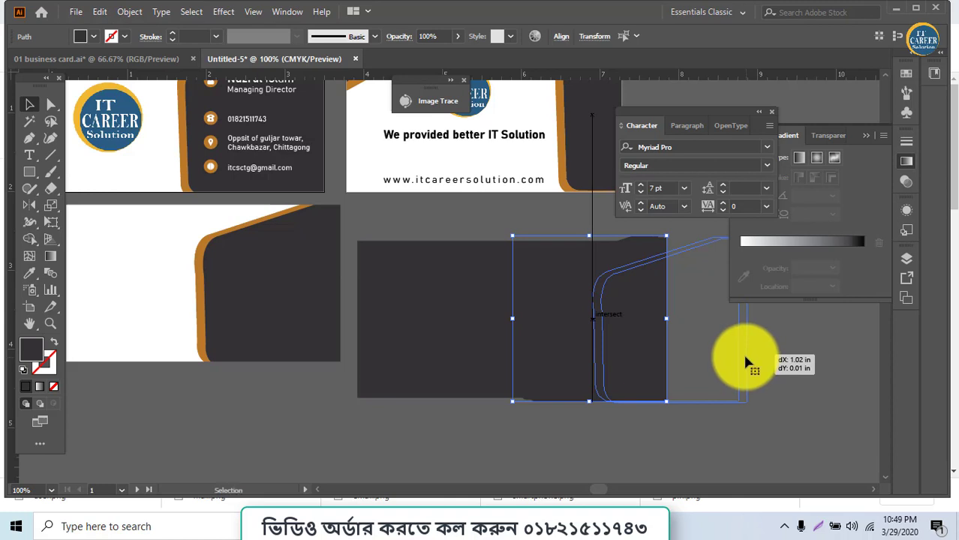
- Enlarge the two curved shapes together and place them so they extend past the rectangle's right edge
scroll(577, 330, up, 3)
drag(652, 370, 638, 364)
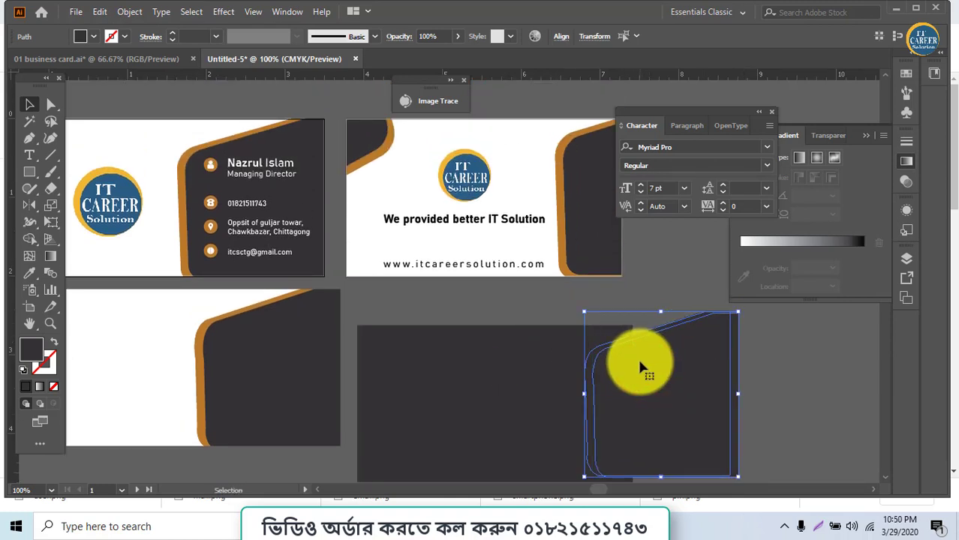
scroll(638, 362, down, 1)
drag(726, 442, 753, 454)
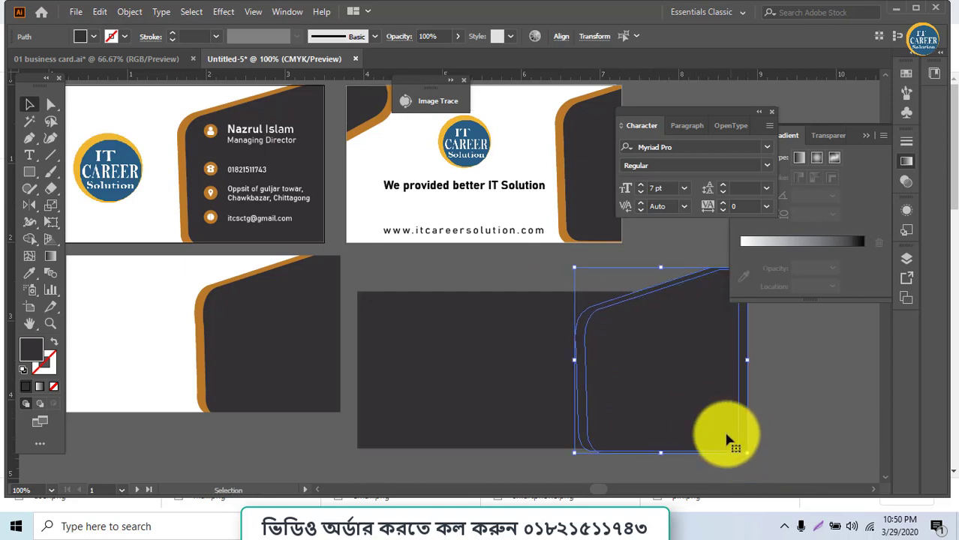
drag(712, 423, 711, 424)
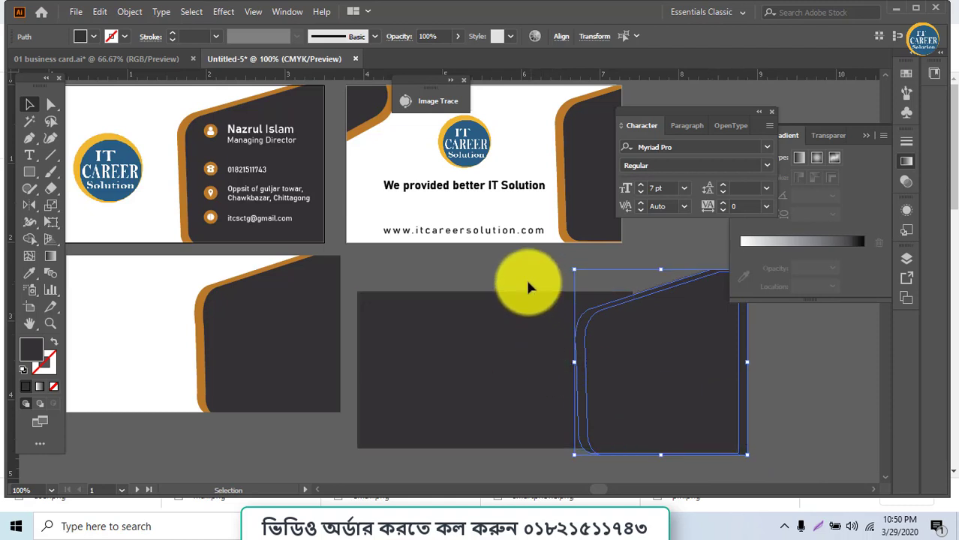
- Group the two overlapping curved shapes at the rectangle's right edge
drag(528, 273, 659, 422)
click(750, 409)
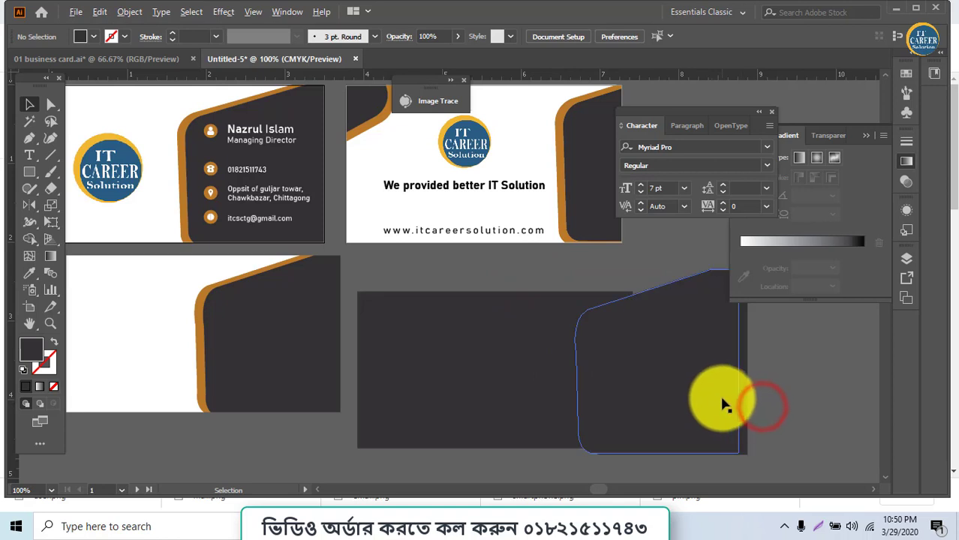
drag(691, 268, 716, 324)
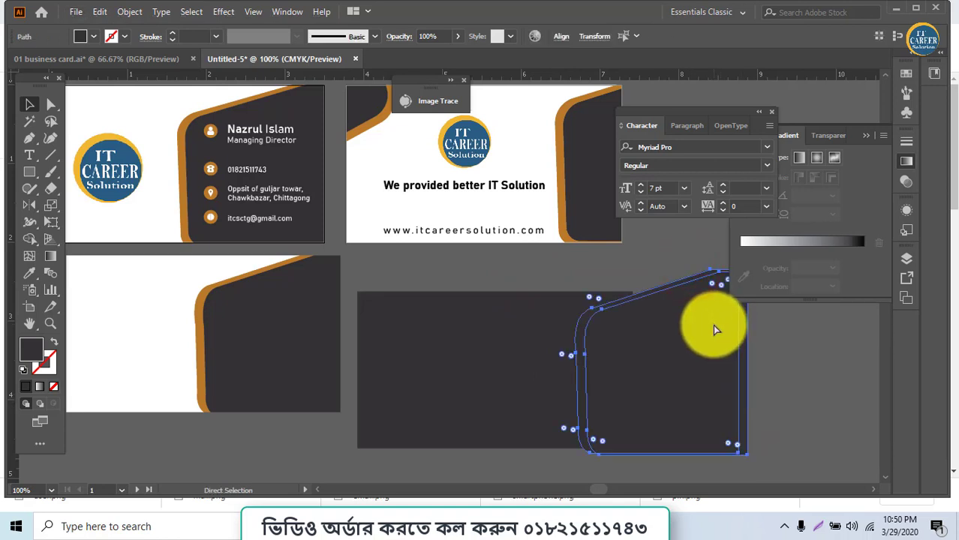
key(ctrl+g)
drag(712, 330, 305, 284)
key(ctrl+z)
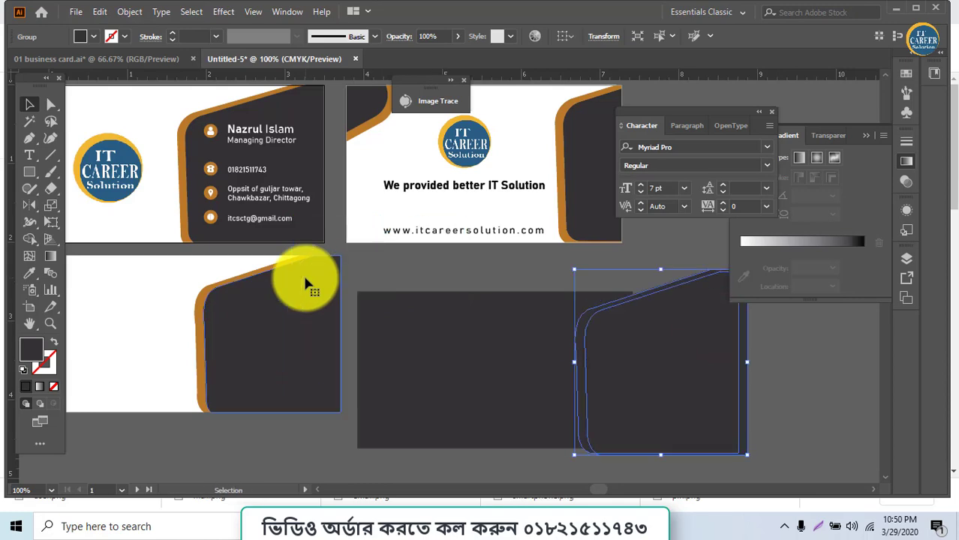
- Create a copy of the curved-shape group mirrored left to right with the Reflect tool
double_click(29, 207)
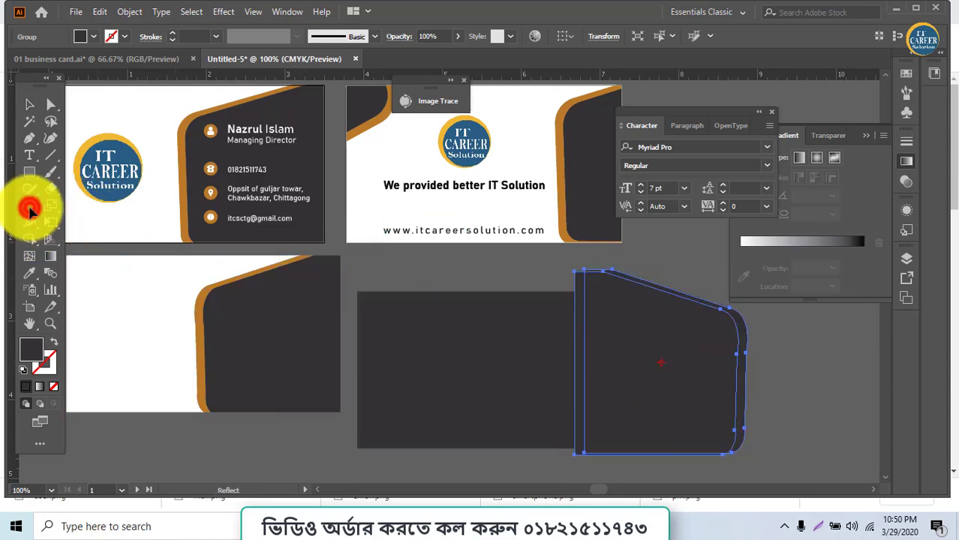
click(345, 373)
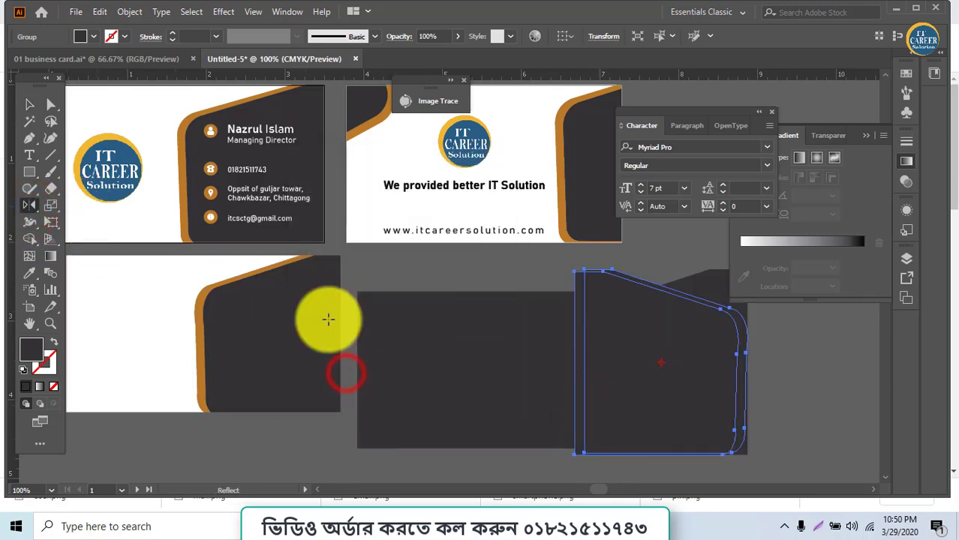
click(28, 106)
- Rotate the mirrored copy clockwise and place its rounded corner over the dark rectangle's upper-left corner
drag(671, 384, 378, 308)
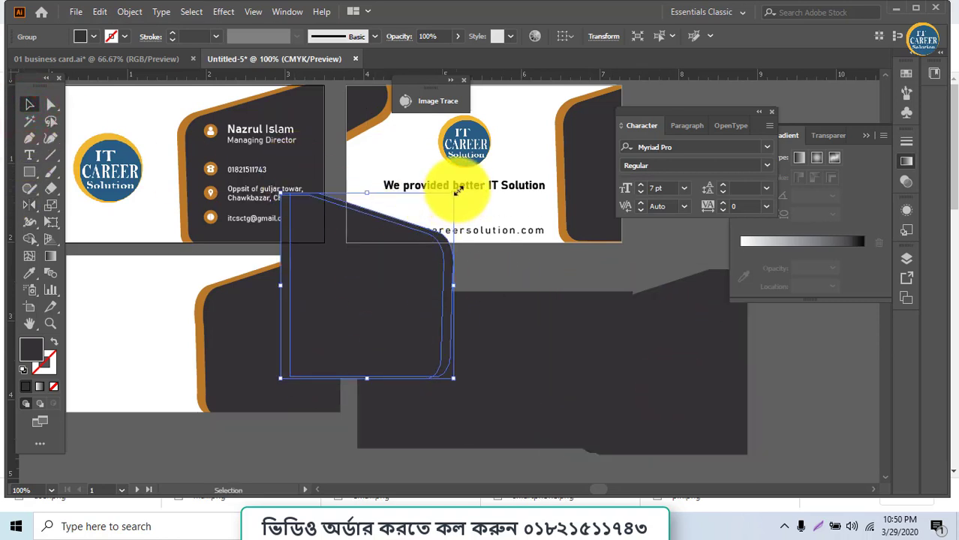
drag(460, 188, 549, 305)
drag(357, 275, 313, 276)
- Remove the parts of both curved-shape groups that extend outside the dark rectangle with the Shape Builder tool
drag(692, 482, 357, 274)
click(33, 240)
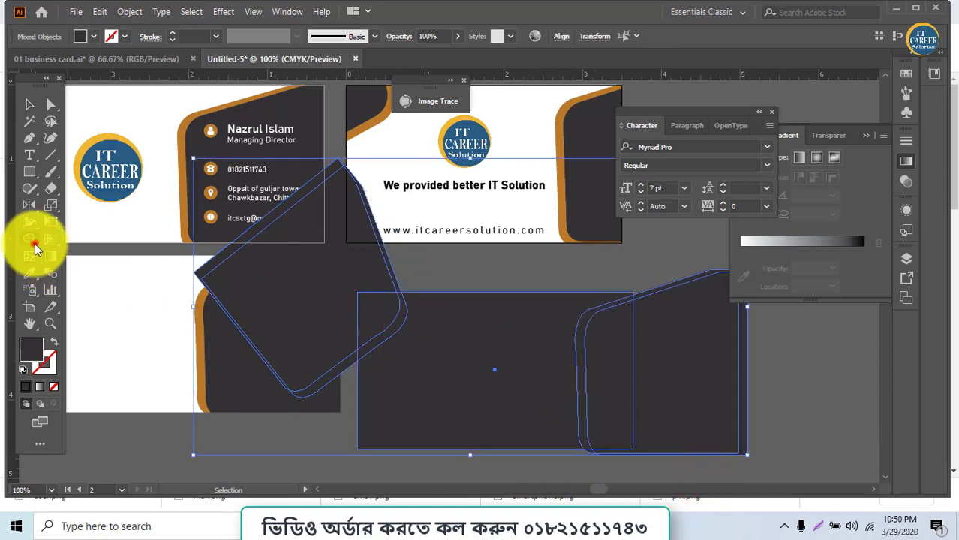
alt+click(356, 264)
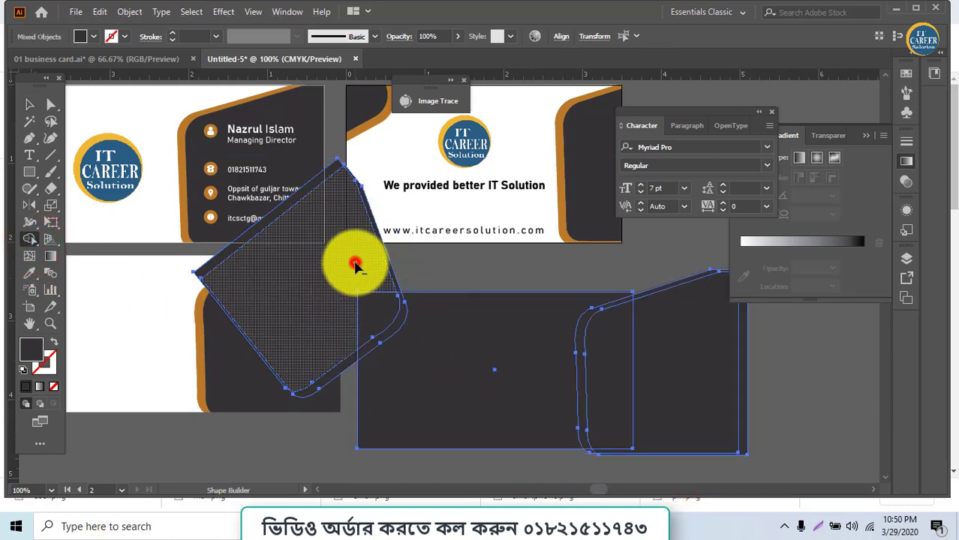
drag(406, 268, 371, 266)
drag(349, 339, 348, 369)
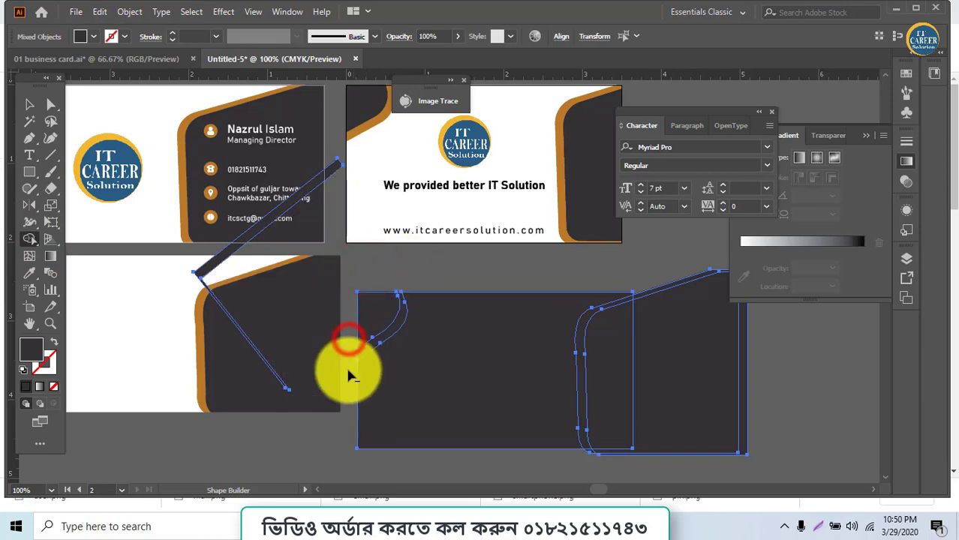
alt+click(229, 257)
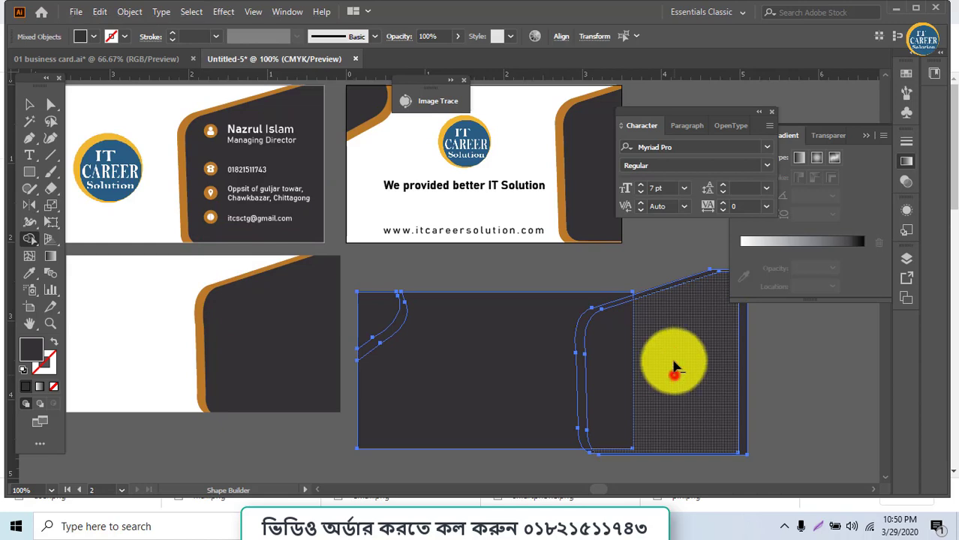
alt+click(674, 374)
alt+click(660, 275)
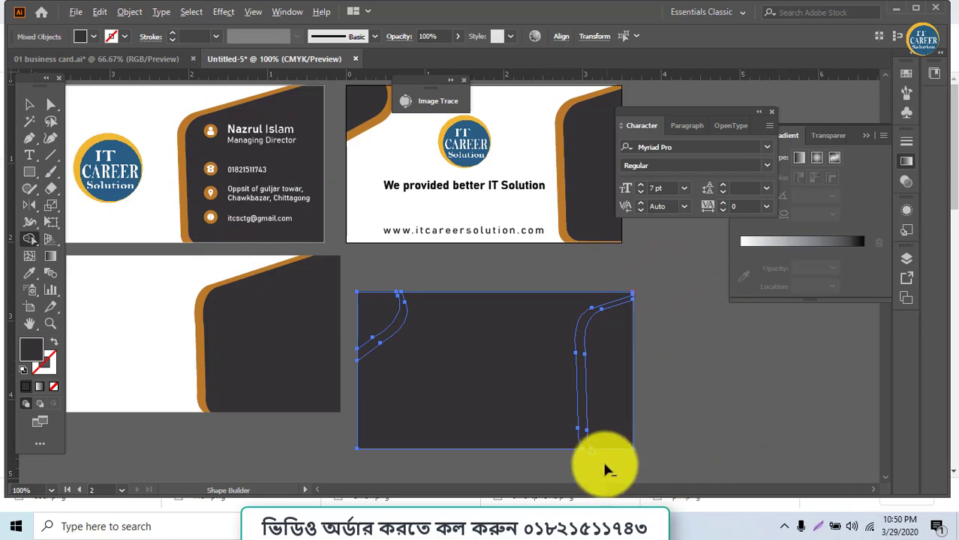
- Split the rectangle into right panel, right band, centre, corner band and corner regions with the Shape Builder tool
click(612, 428)
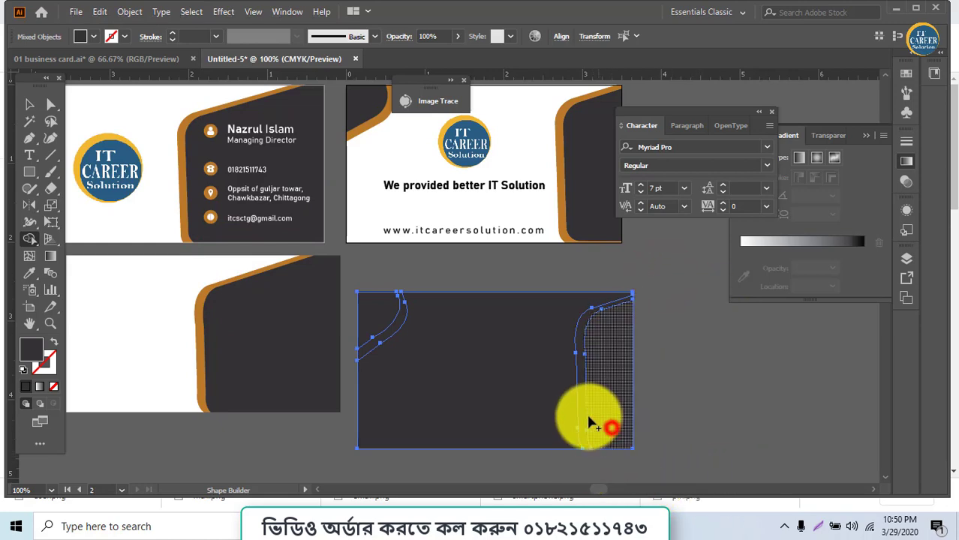
click(585, 412)
click(492, 381)
click(380, 333)
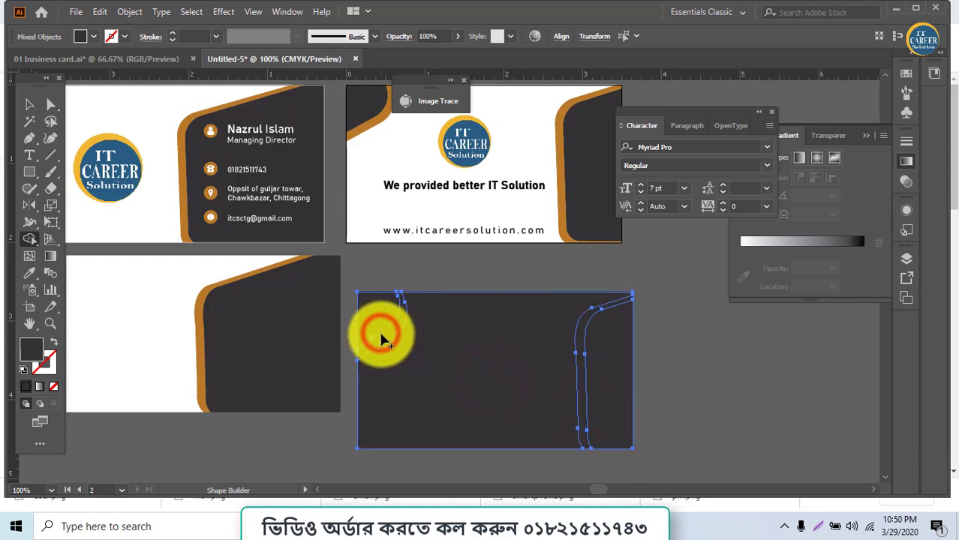
click(382, 332)
click(376, 320)
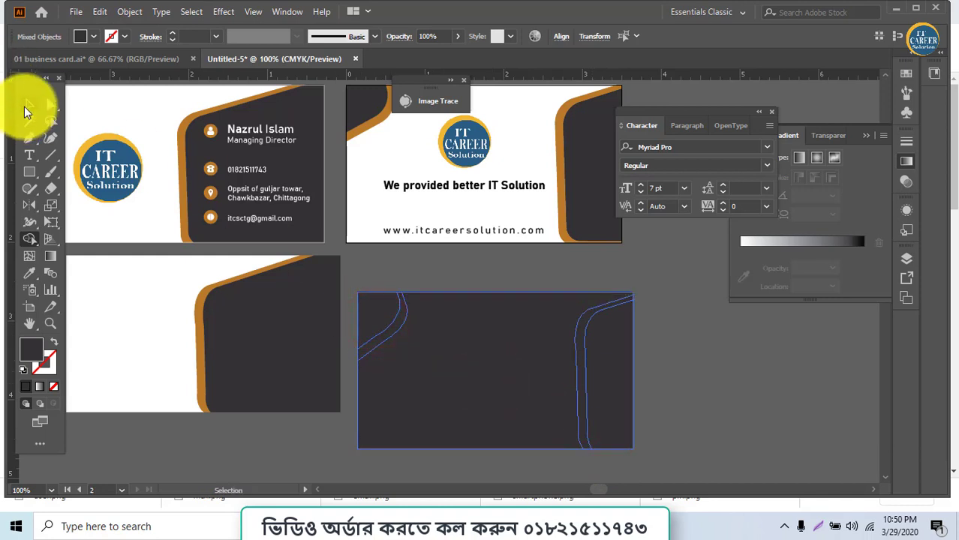
click(28, 104)
click(397, 274)
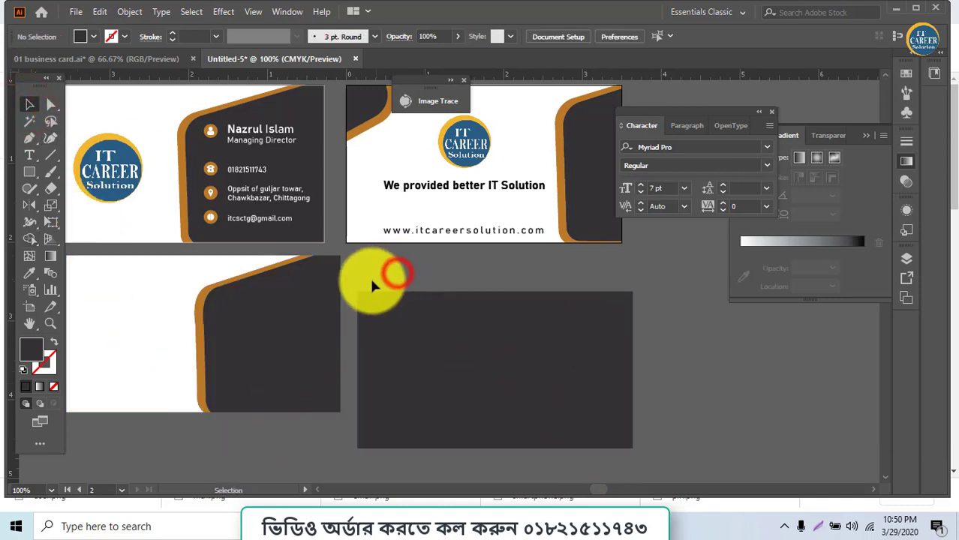
- Ungroup the two curved shapes in the rectangle's upper-left corner
drag(359, 276, 366, 303)
right_click(366, 306)
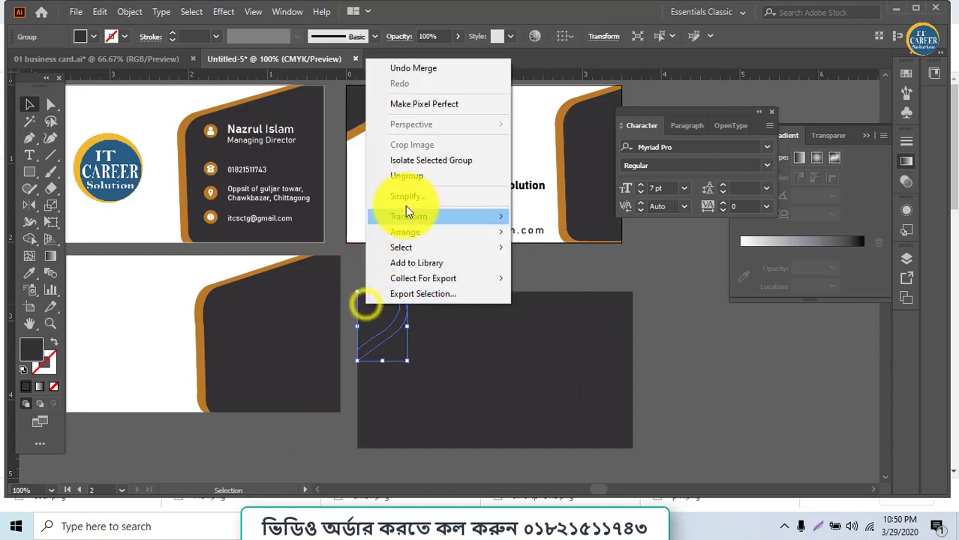
click(409, 177)
click(666, 369)
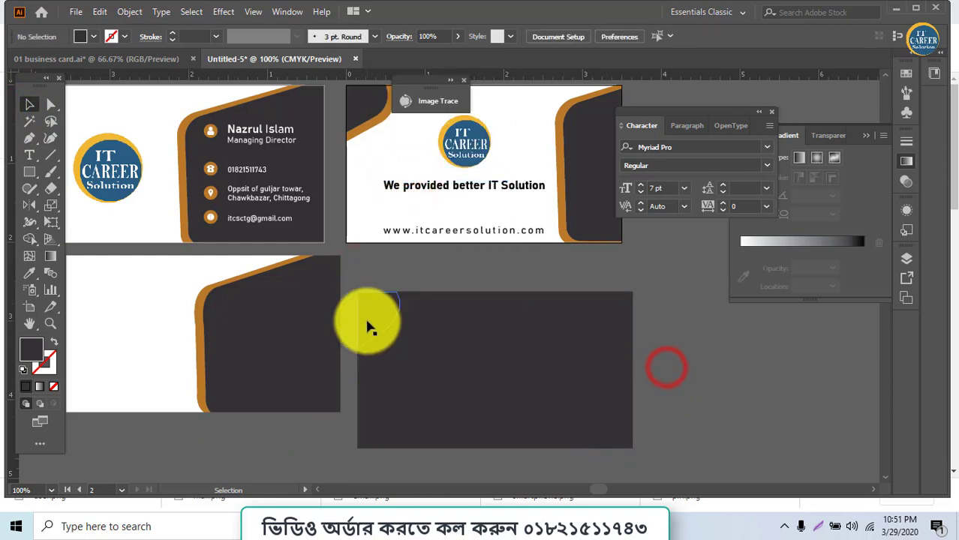
- Fill the centre region of the second rectangle with the white sampled from the back card
click(367, 321)
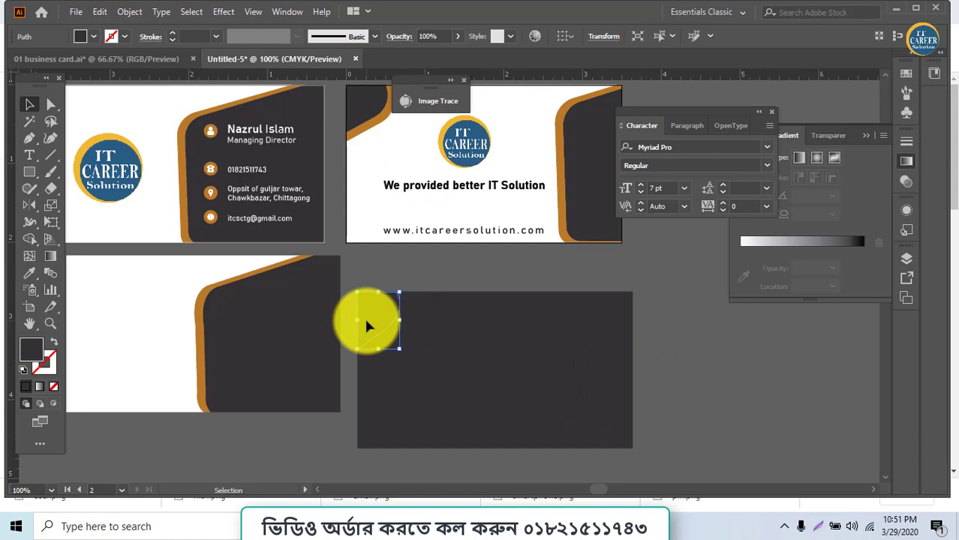
key(ctrl+minus)
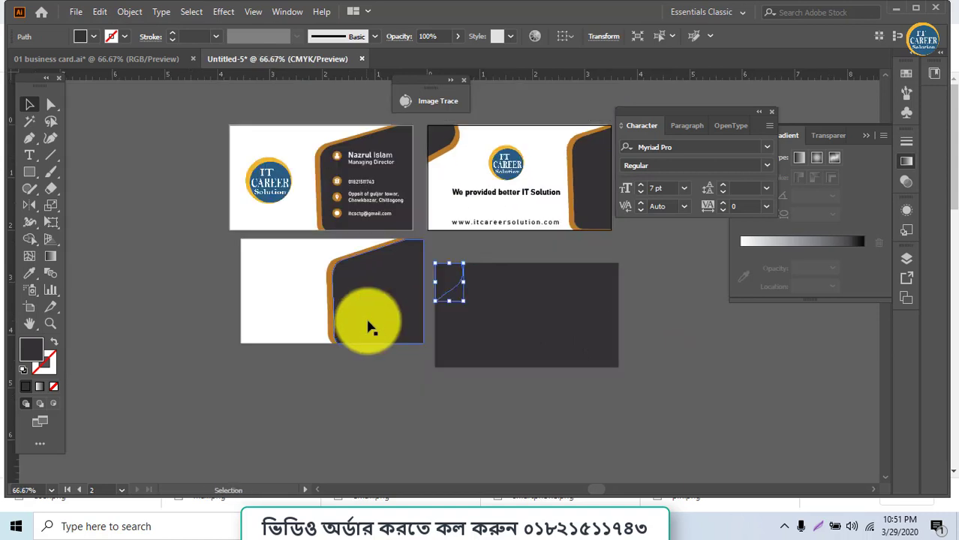
click(494, 293)
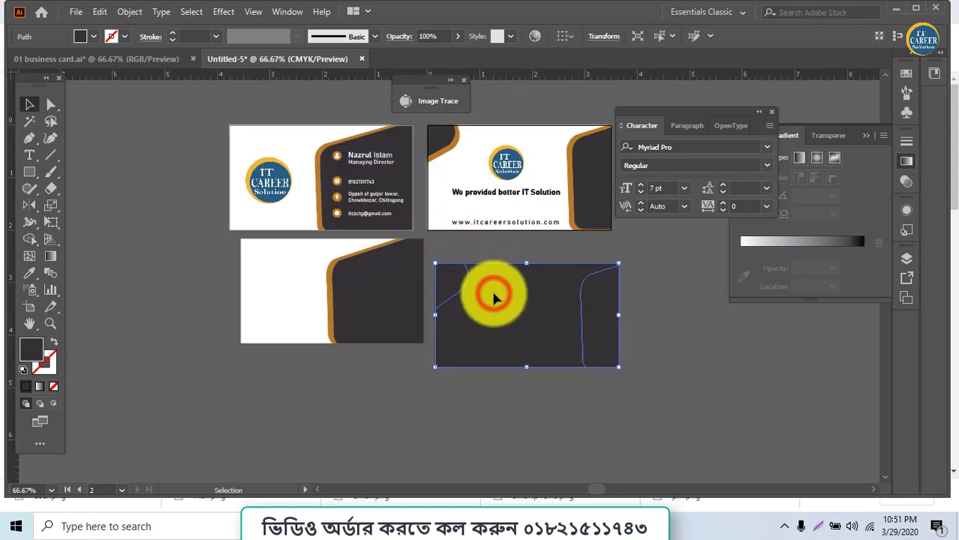
key(i)
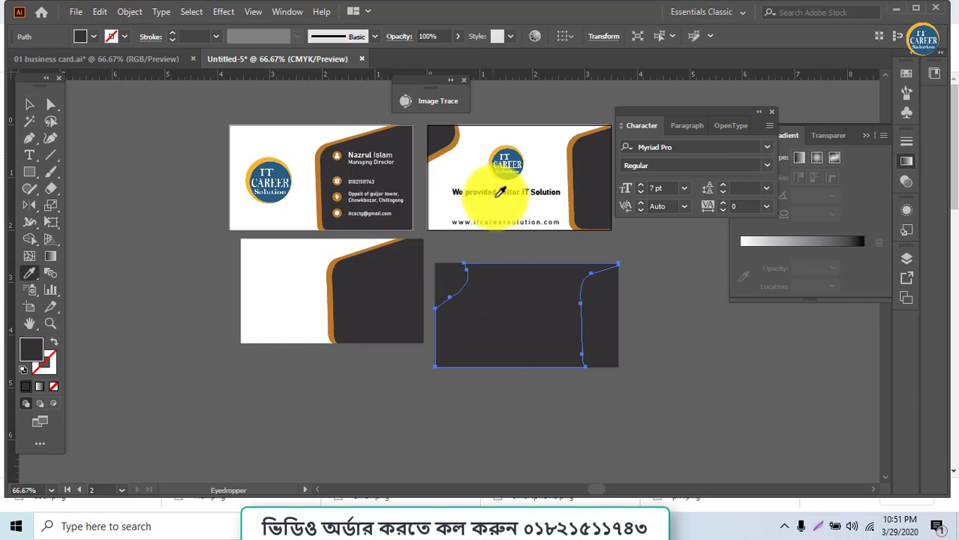
click(538, 170)
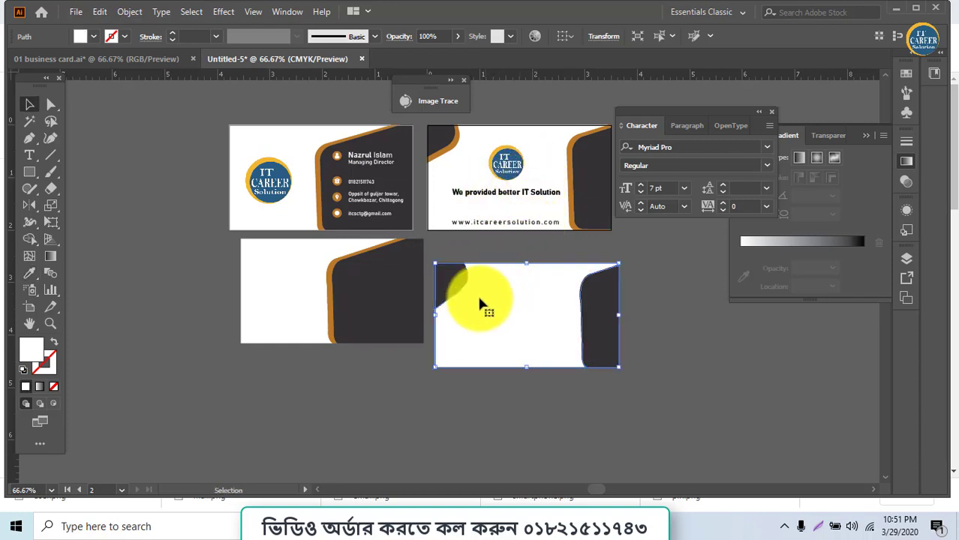
click(471, 253)
- Fill the upper-left corner band with the orange sampled from the back card
click(465, 271)
key(i)
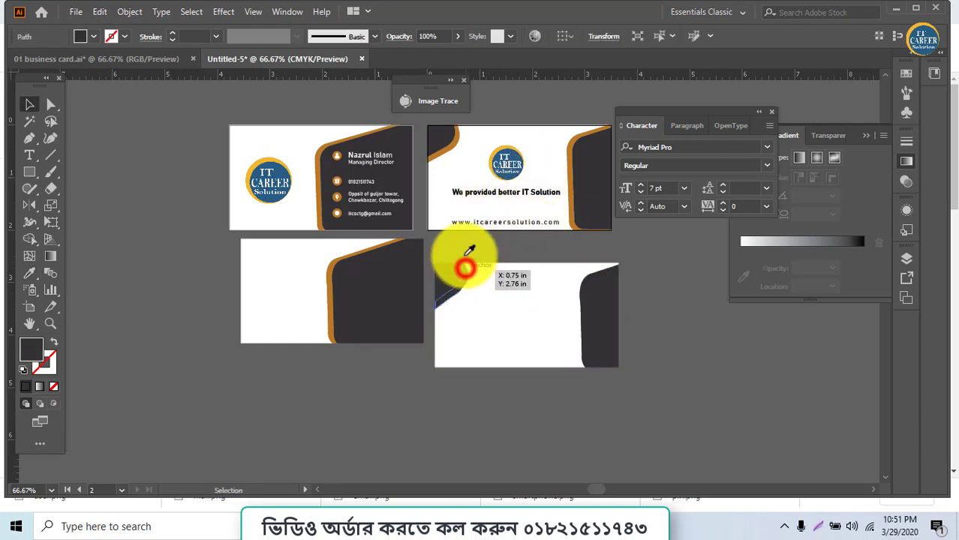
click(445, 151)
key(v)
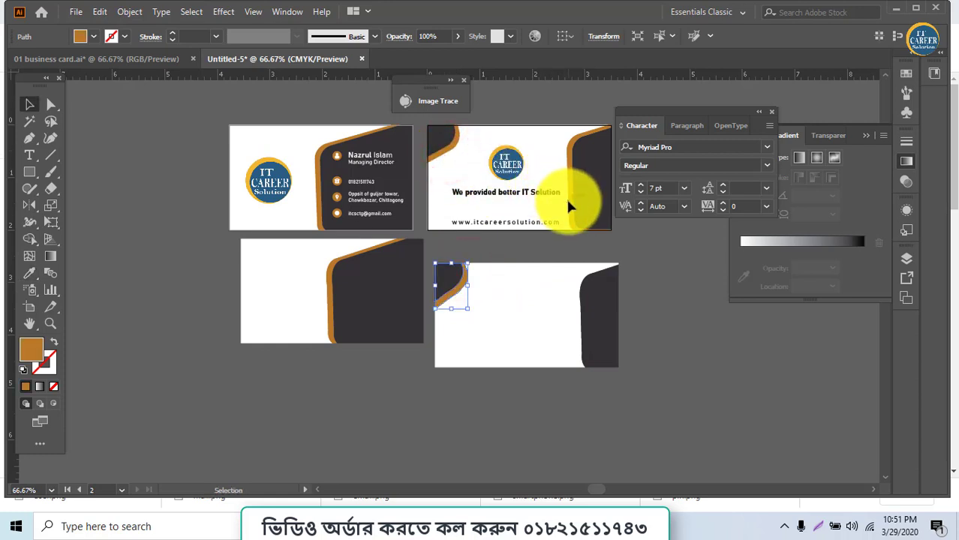
- Ungroup the dark panel and band shapes at the right end of the second card rectangle
click(595, 289)
key(i)
key(v)
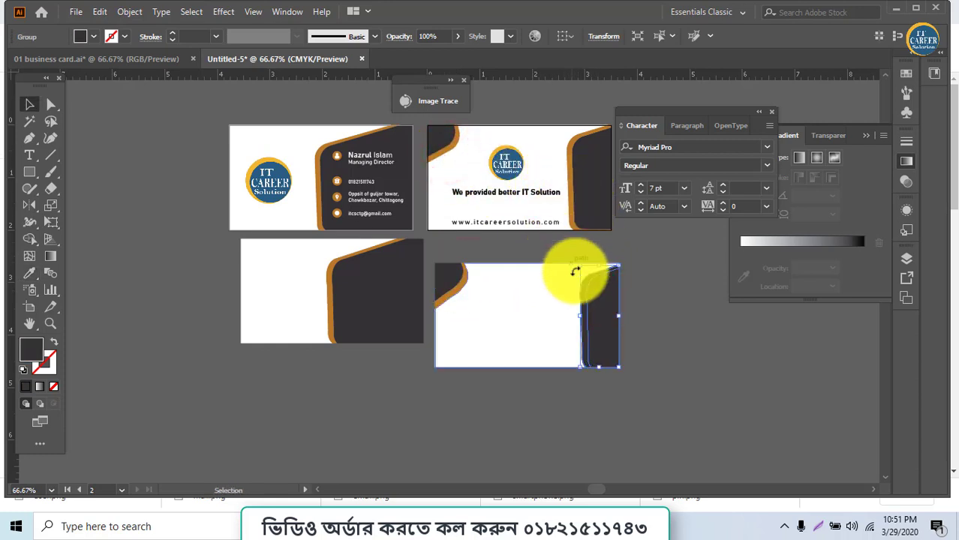
click(636, 287)
right_click(604, 302)
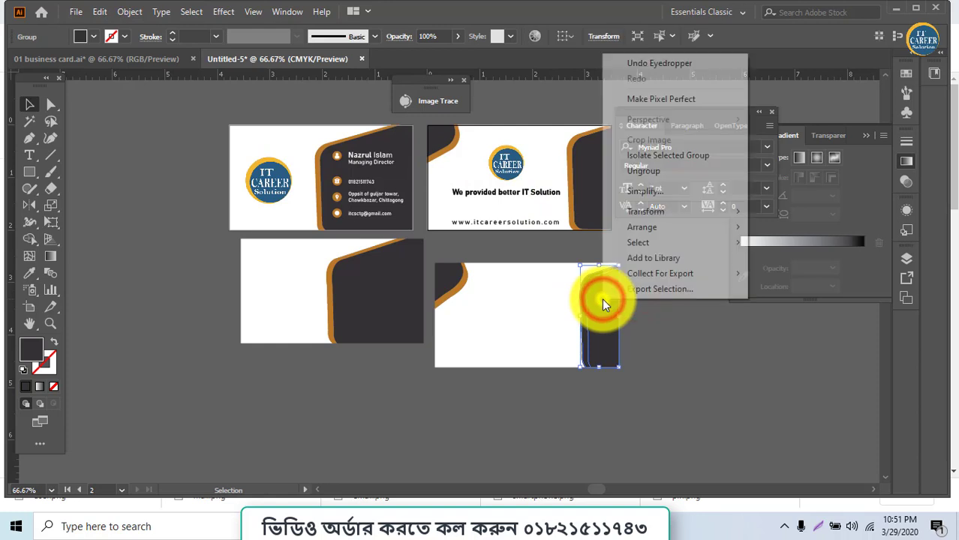
click(634, 171)
click(646, 322)
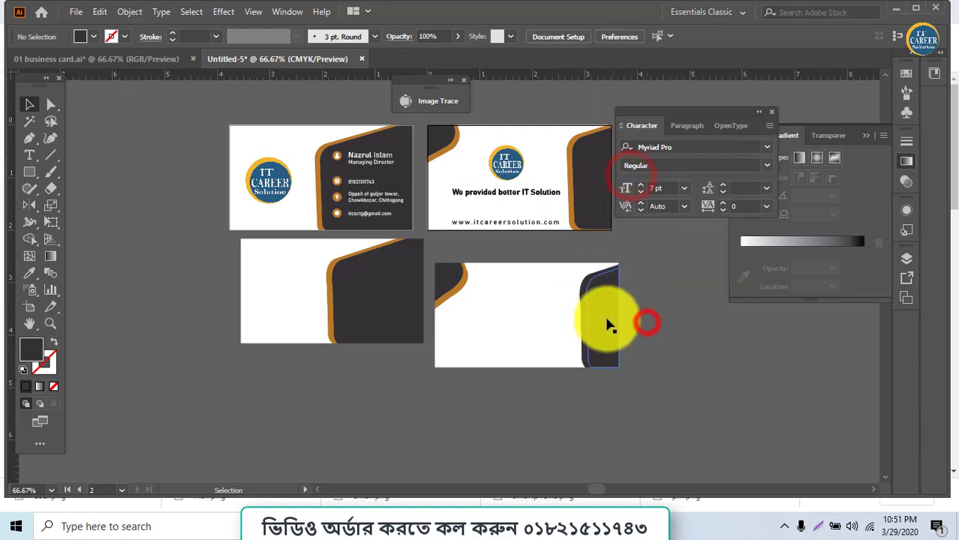
- Fill the band beside the second card's right panel with the orange sampled from the original back card
click(586, 316)
key(i)
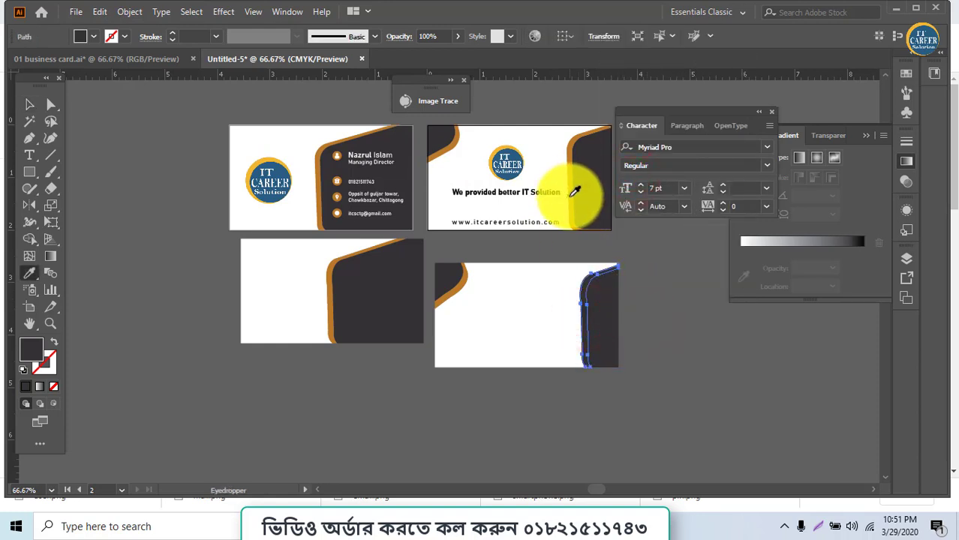
click(574, 191)
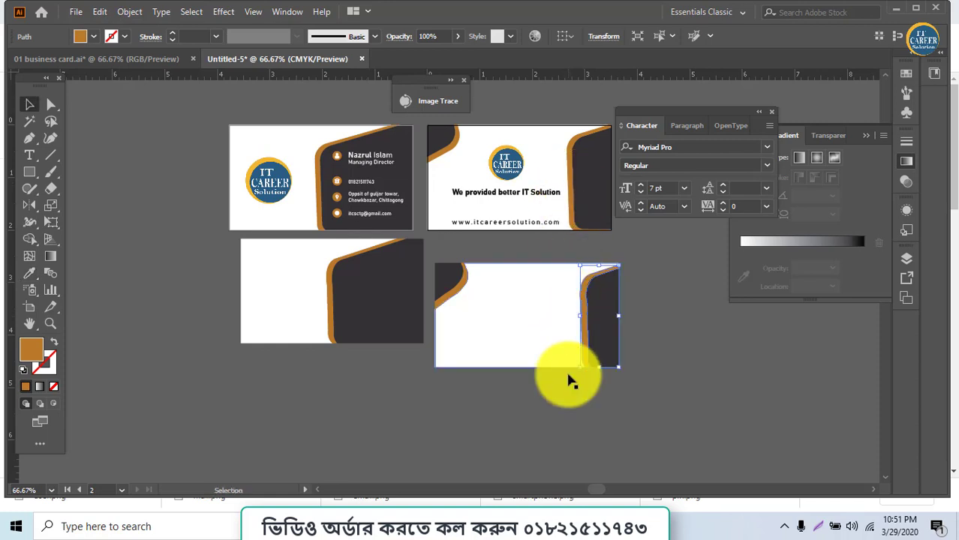
click(575, 444)
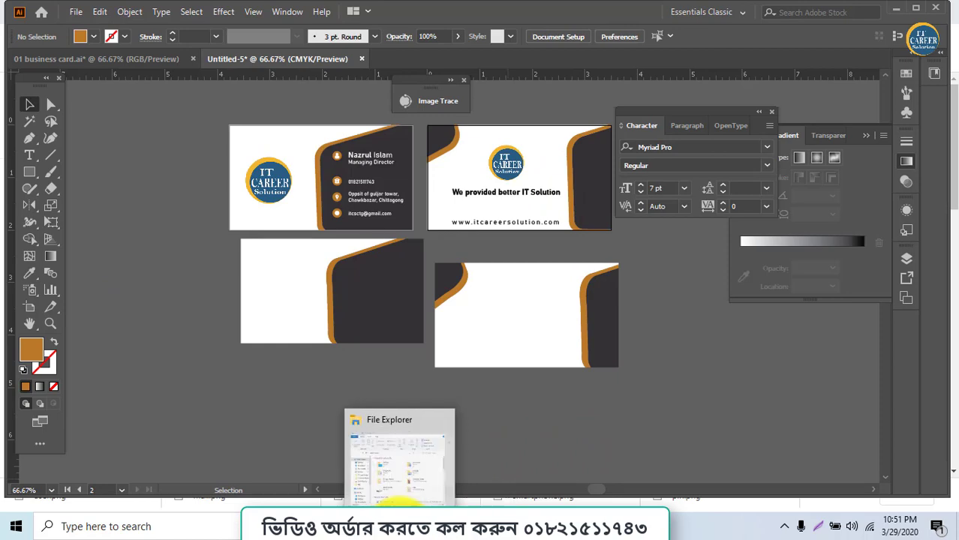
click(429, 522)
click(673, 12)
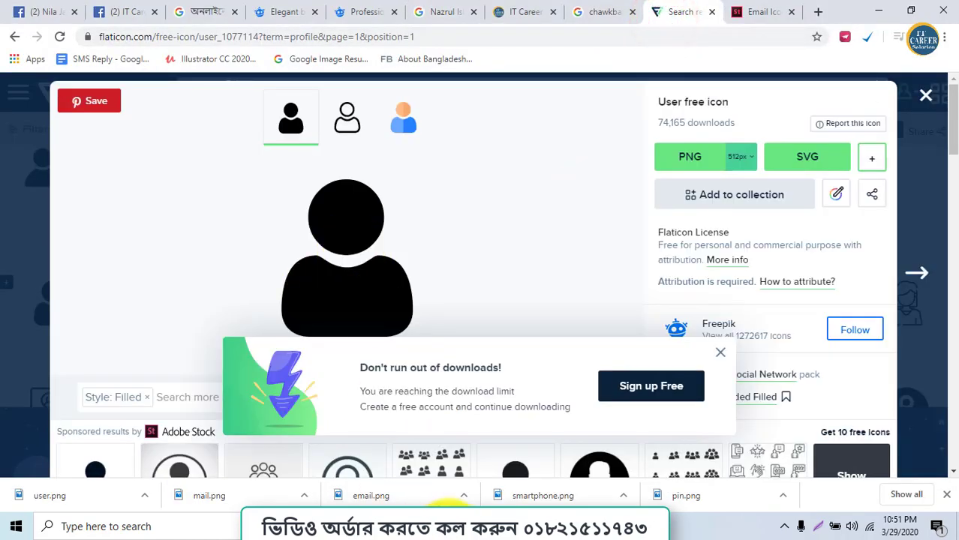
key(alt+Tab)
- Place user.png in the document and scale it down to about 0.8 in, left of the first recreated card
click(76, 11)
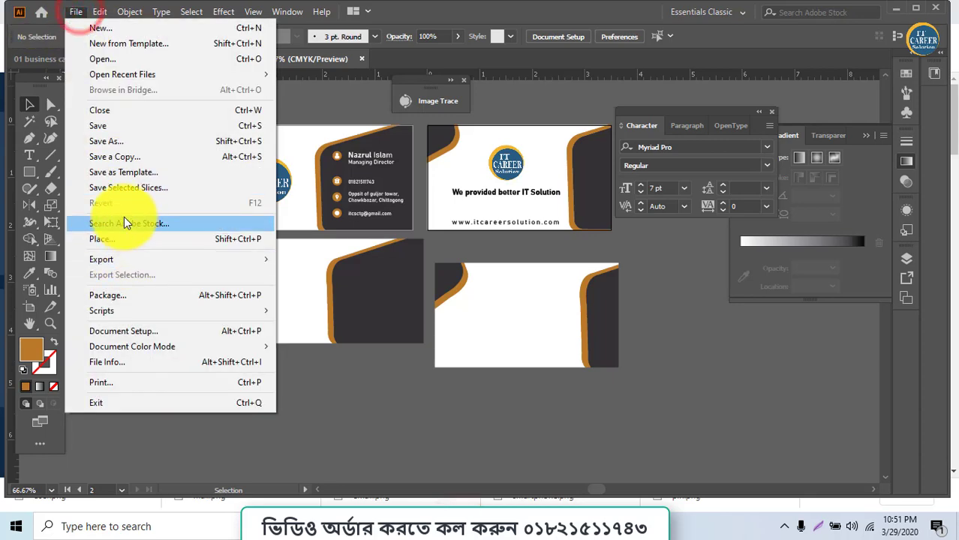
click(118, 240)
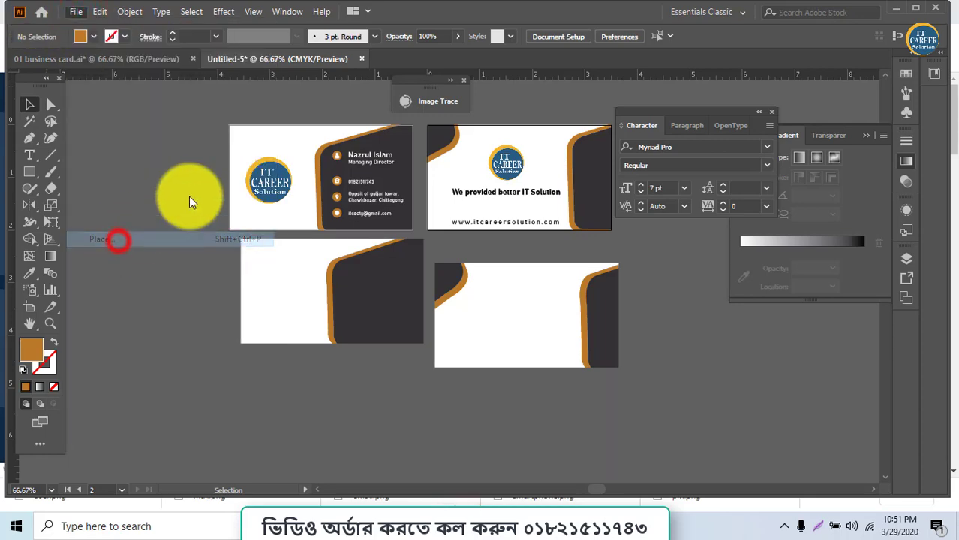
double_click(173, 127)
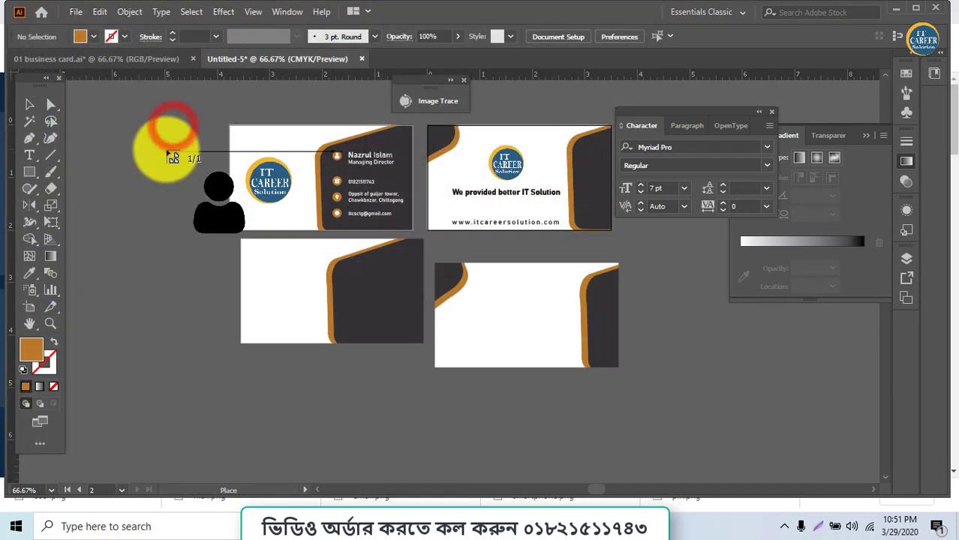
click(166, 151)
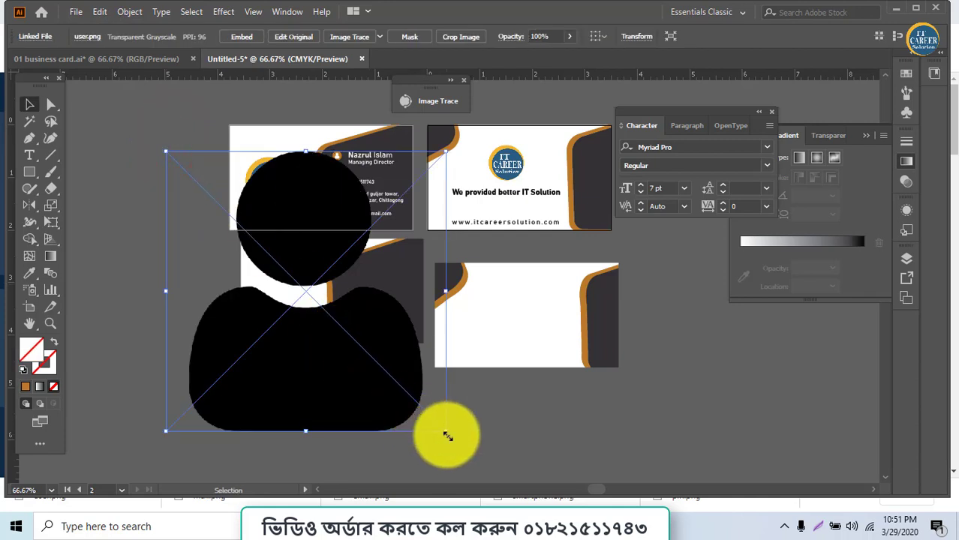
drag(448, 434, 204, 296)
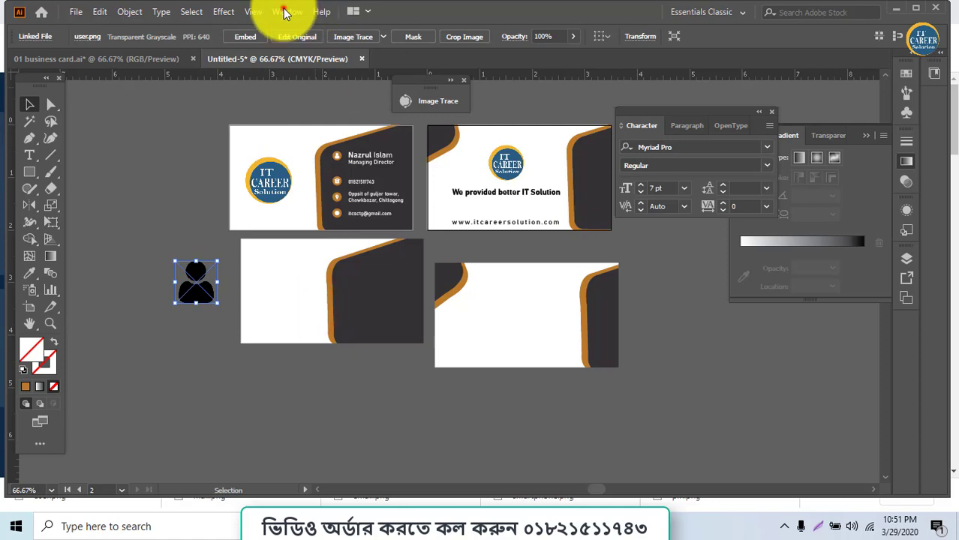
- Image-trace the user icon in Black and White mode with Ignore White and Preview enabled
click(288, 12)
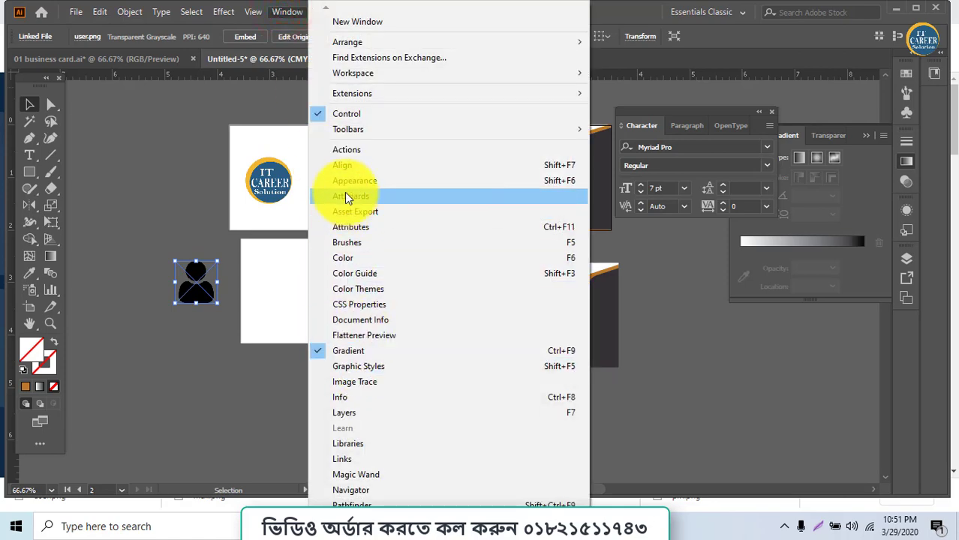
click(348, 382)
click(515, 410)
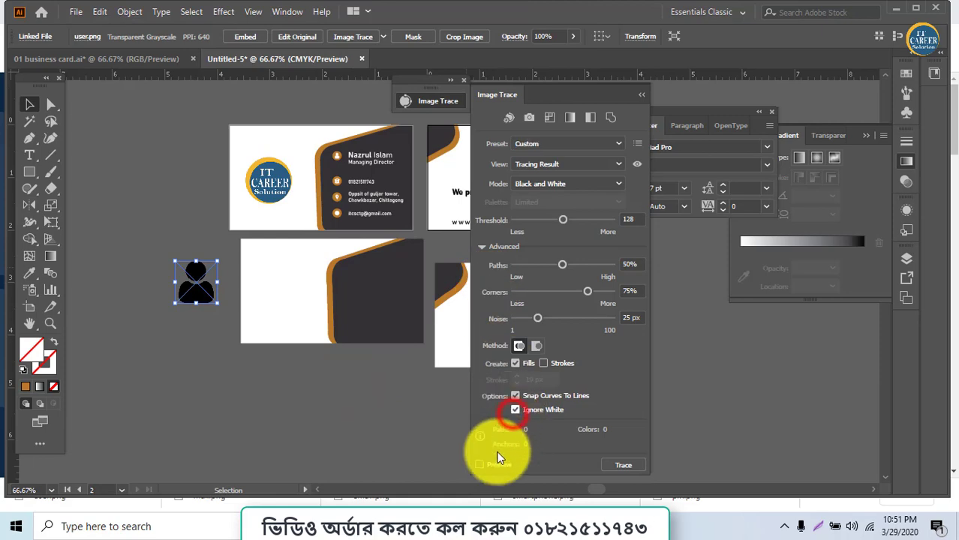
click(480, 464)
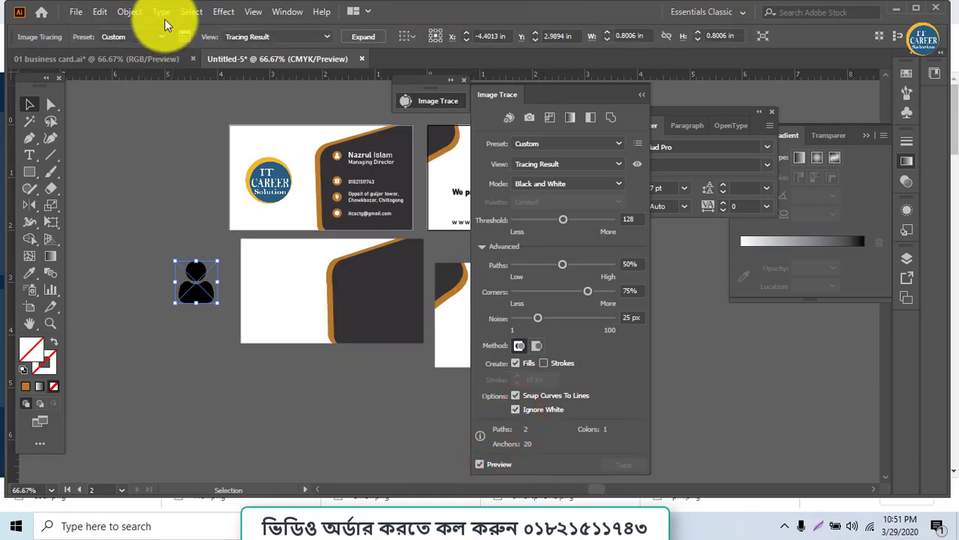
- Expand the traced user icon into paths and fill it with the white sampled from the first recreated card
click(192, 12)
mouse_move(122, 15)
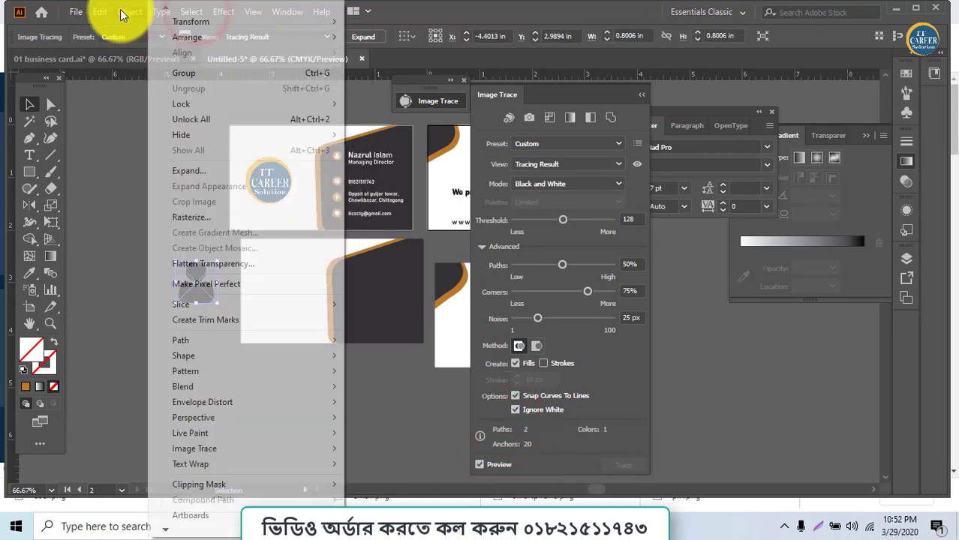
click(169, 172)
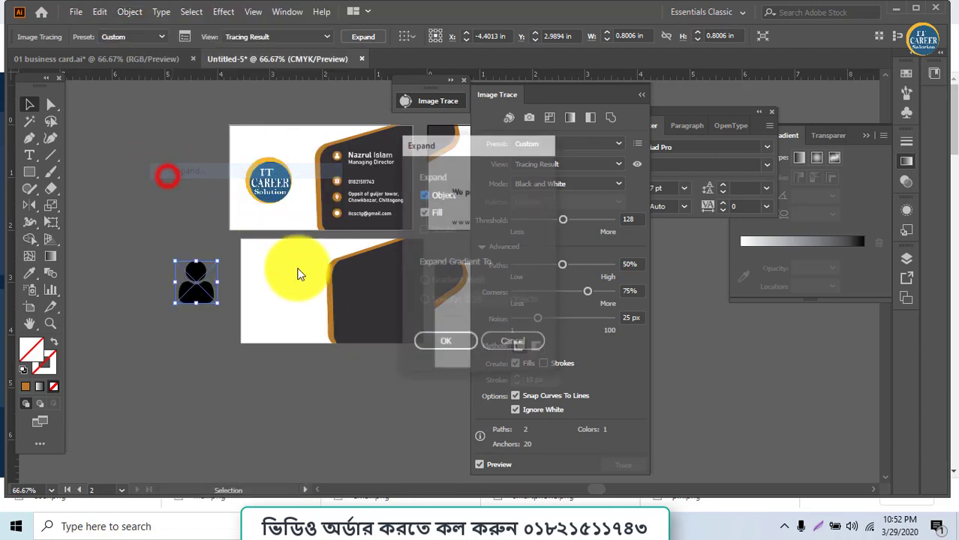
click(425, 342)
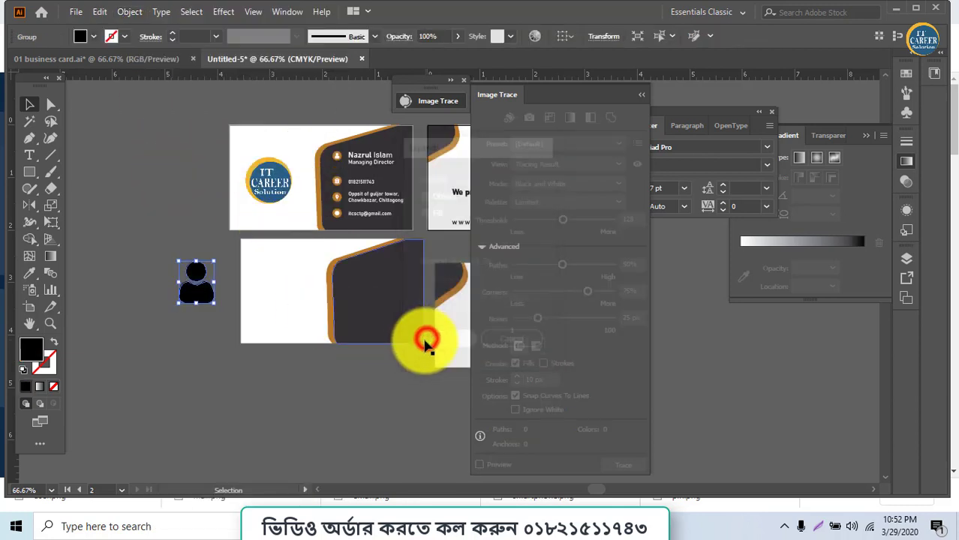
click(31, 274)
click(266, 270)
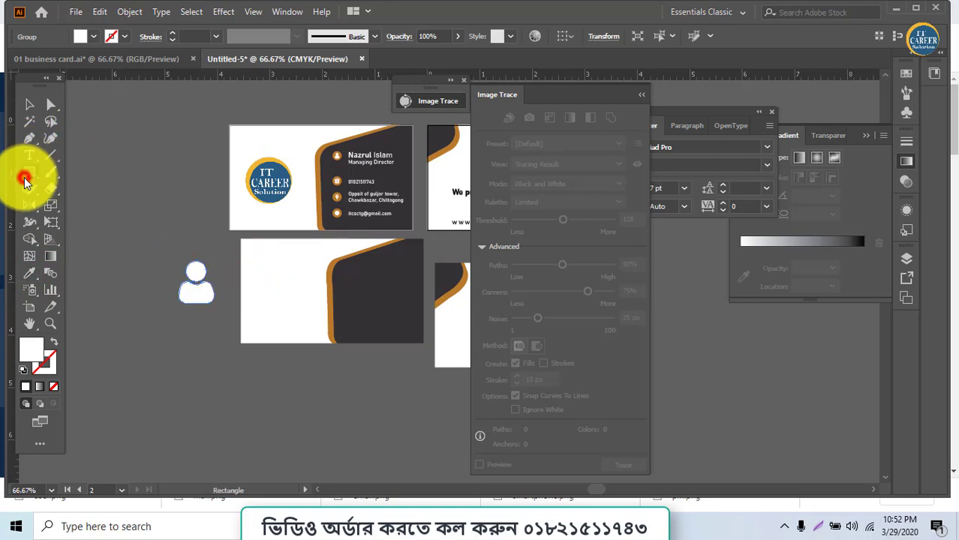
- Draw a small circle with the Ellipse tool near the upper-left corner of the first recreated card's dark panel
drag(24, 182, 75, 201)
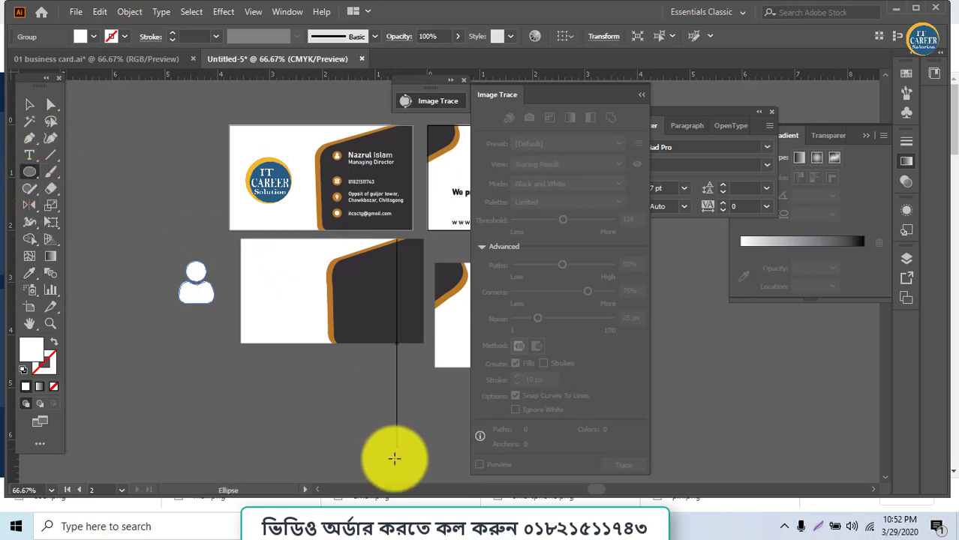
click(493, 527)
click(890, 473)
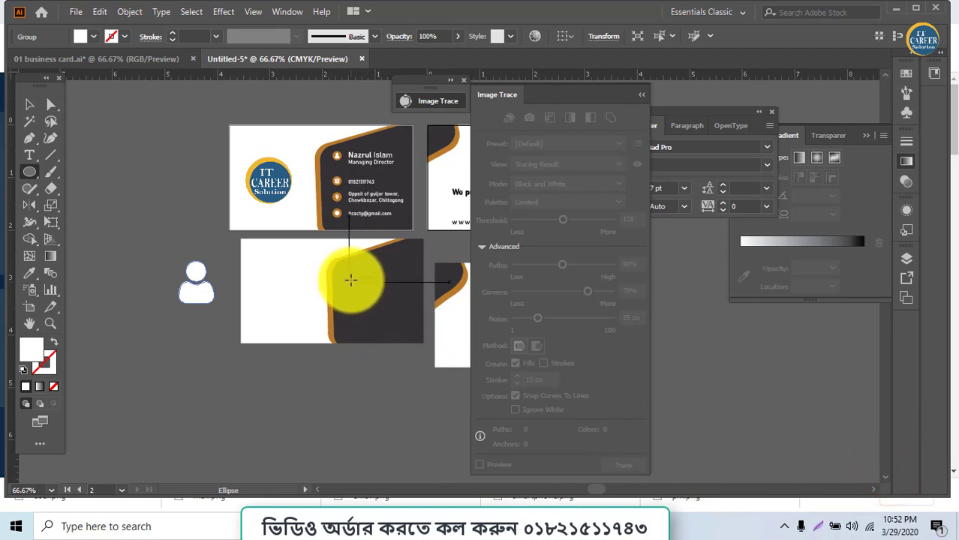
drag(352, 271, 353, 276)
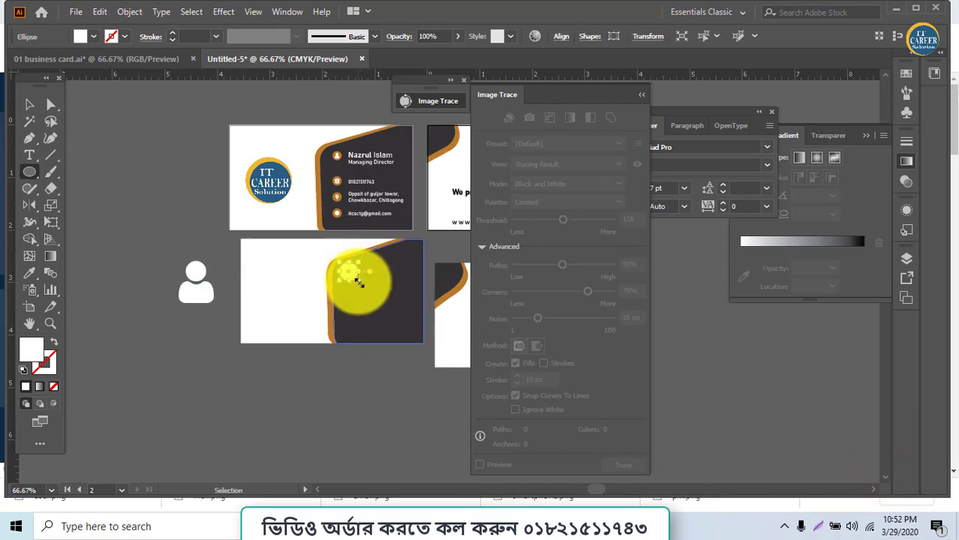
- Fill the circle with the orange sampled from the original front card's band and collapse the Image Trace settings
key(ctrl+plus)
key(ctrl+plus)
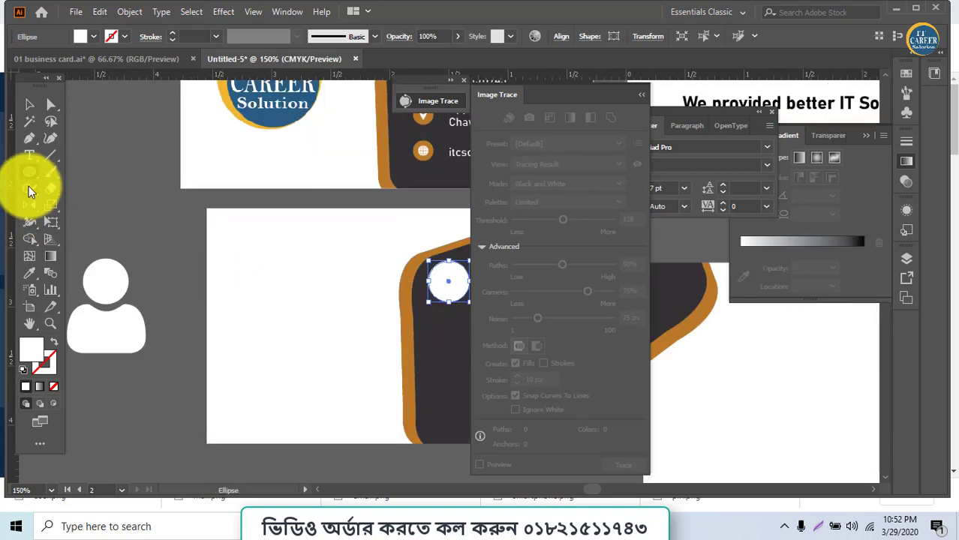
click(33, 271)
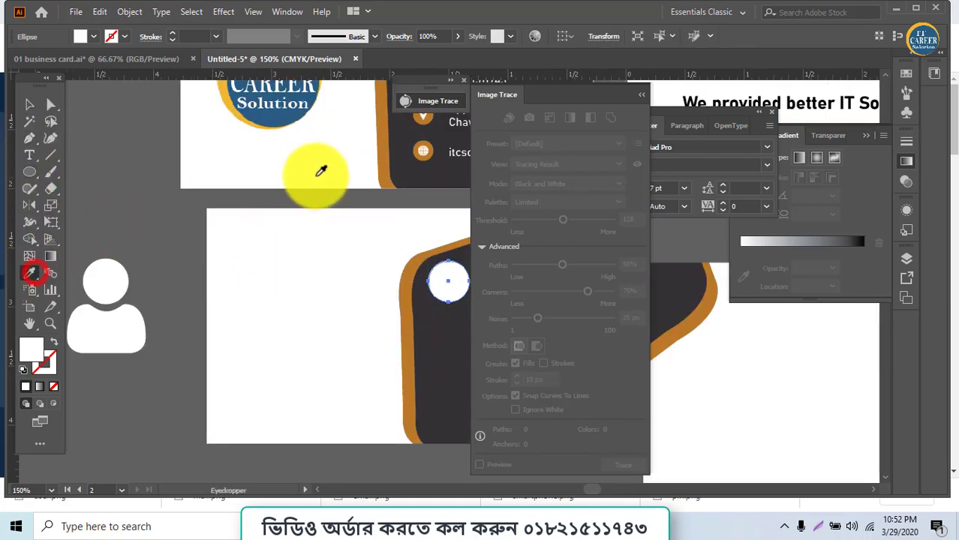
click(378, 156)
click(378, 154)
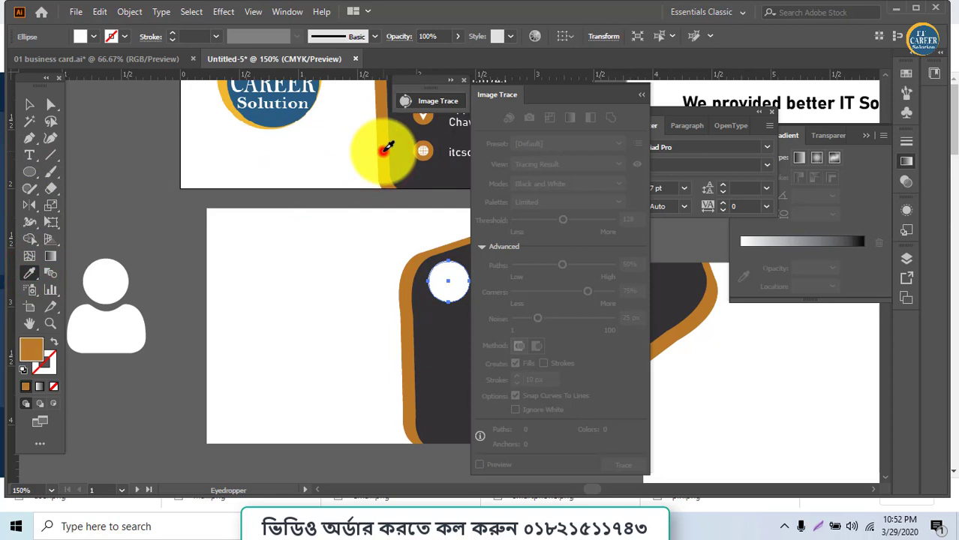
click(641, 95)
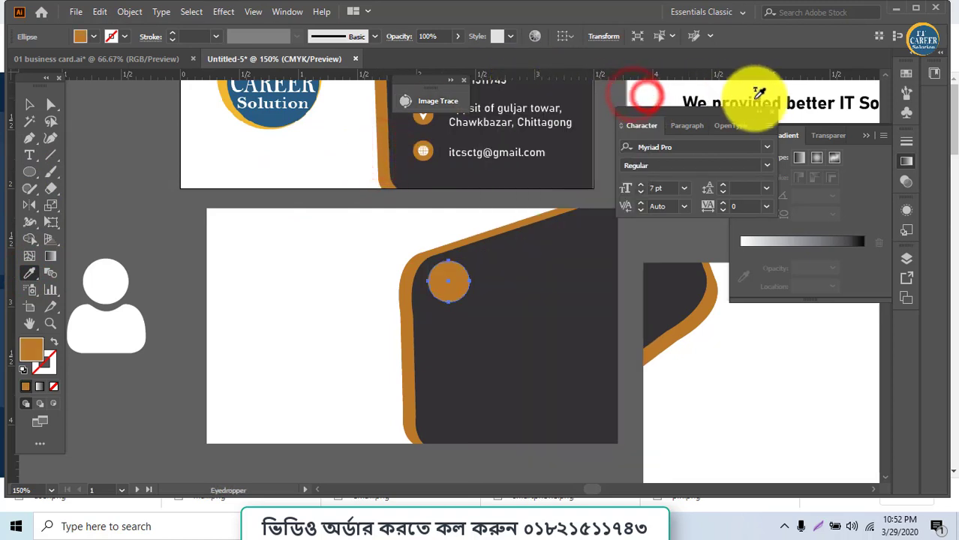
click(770, 114)
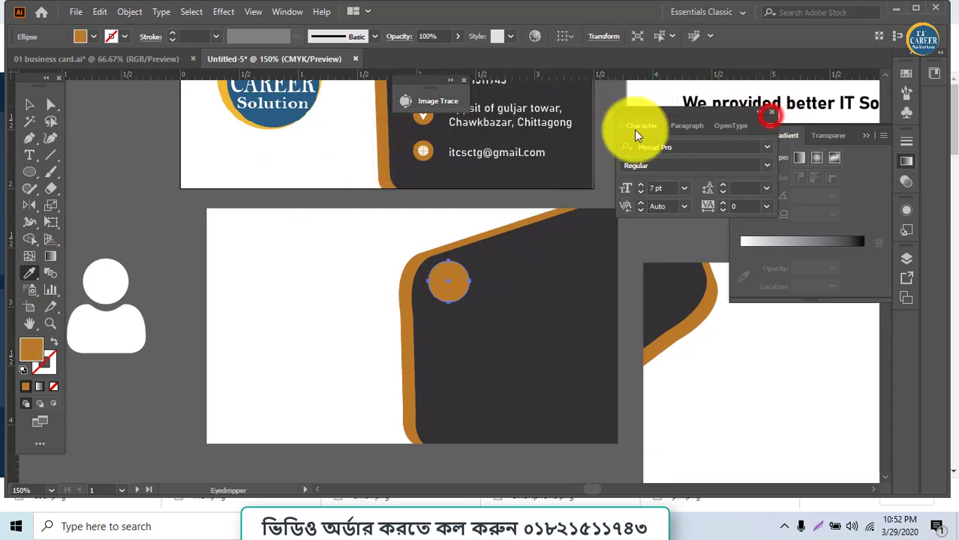
- Scale down the white user icon, place it over the orange circle and bring it in front of the circle
click(27, 105)
click(122, 339)
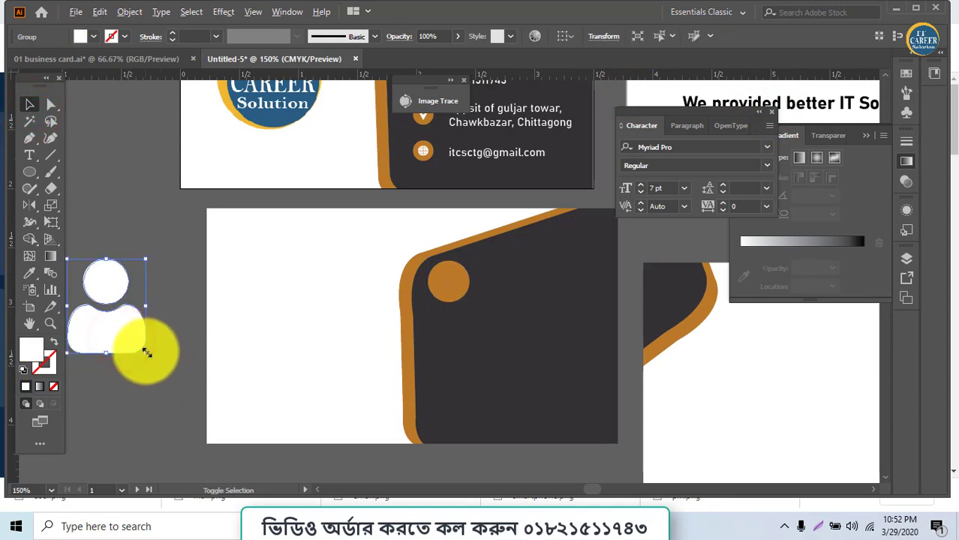
drag(145, 353, 445, 282)
right_click(445, 282)
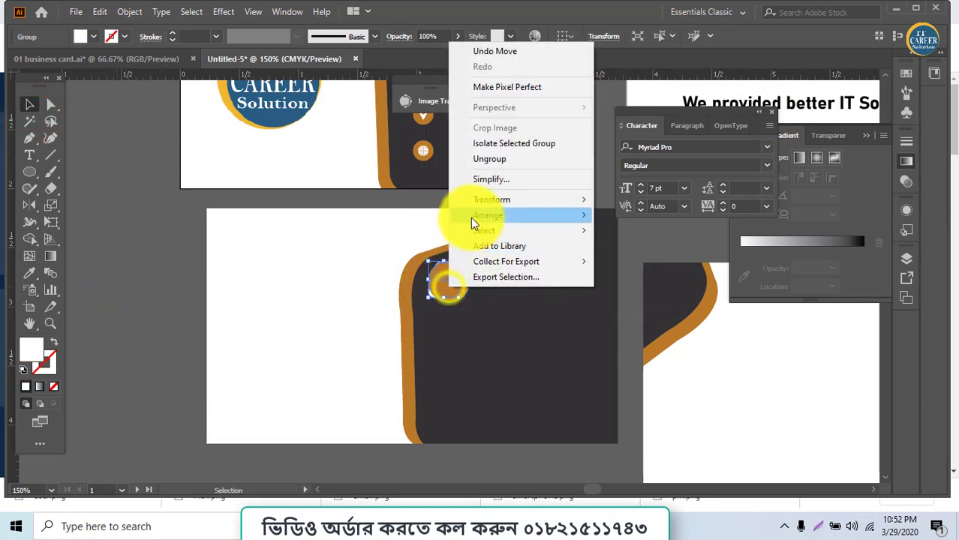
mouse_move(486, 215)
click(601, 212)
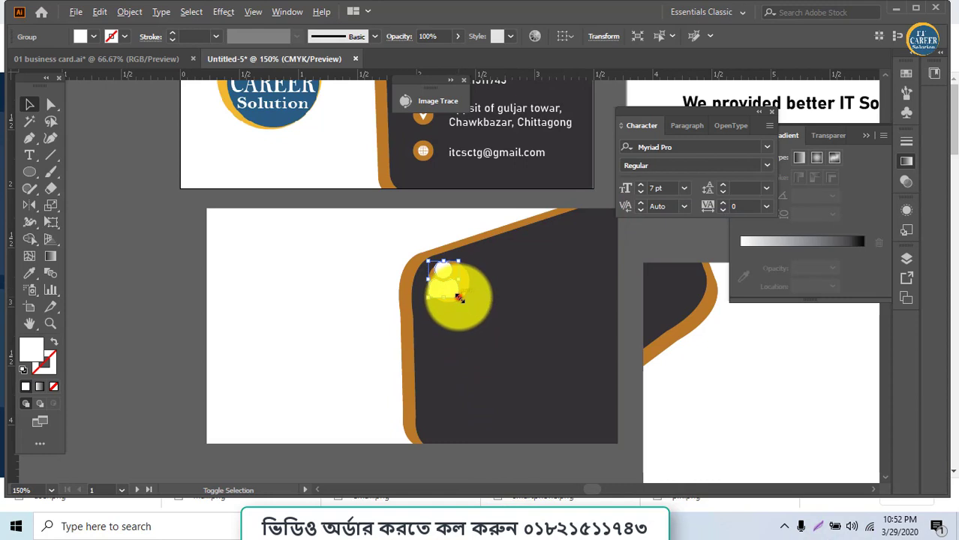
- Shrink the user icon to fit inside the orange circle, reduce the circle slightly, and select both objects
drag(459, 298, 455, 288)
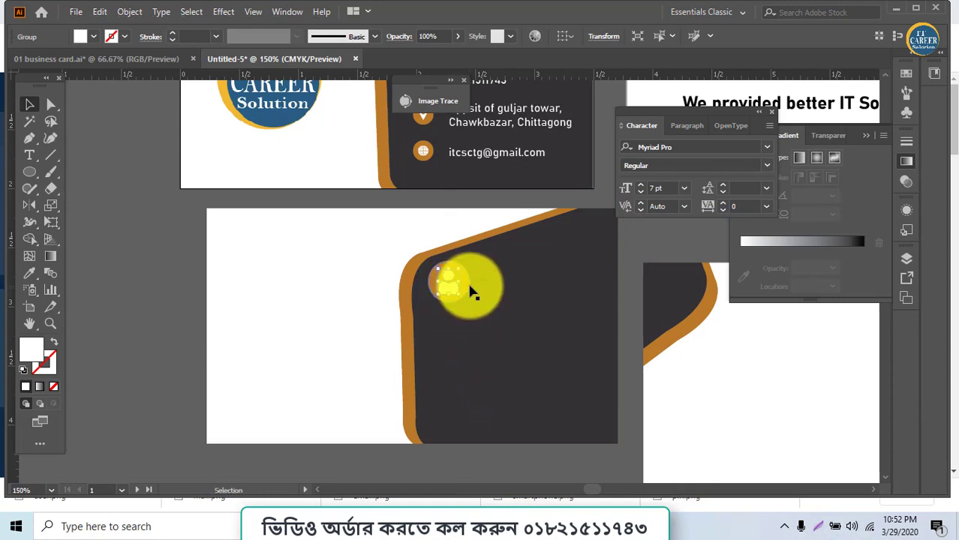
shift+click(467, 285)
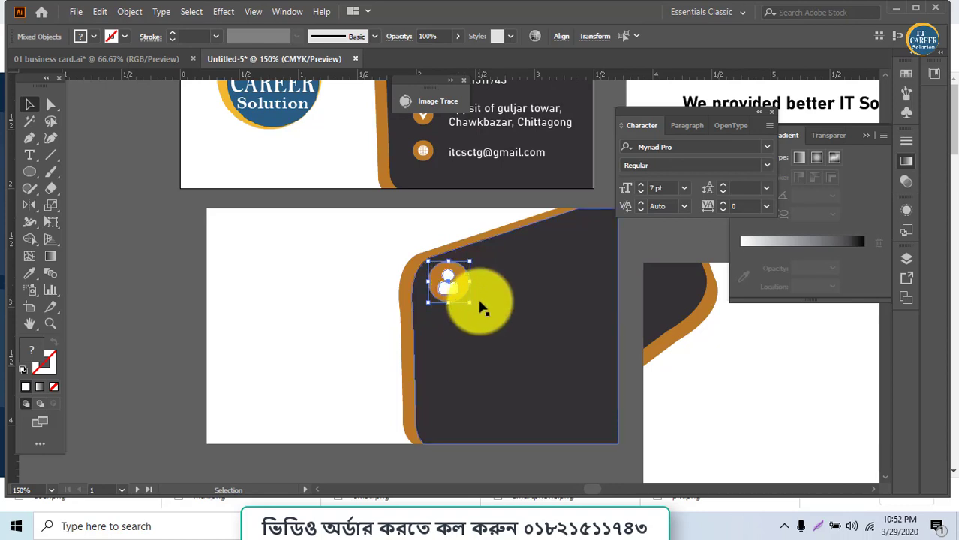
click(484, 303)
click(452, 283)
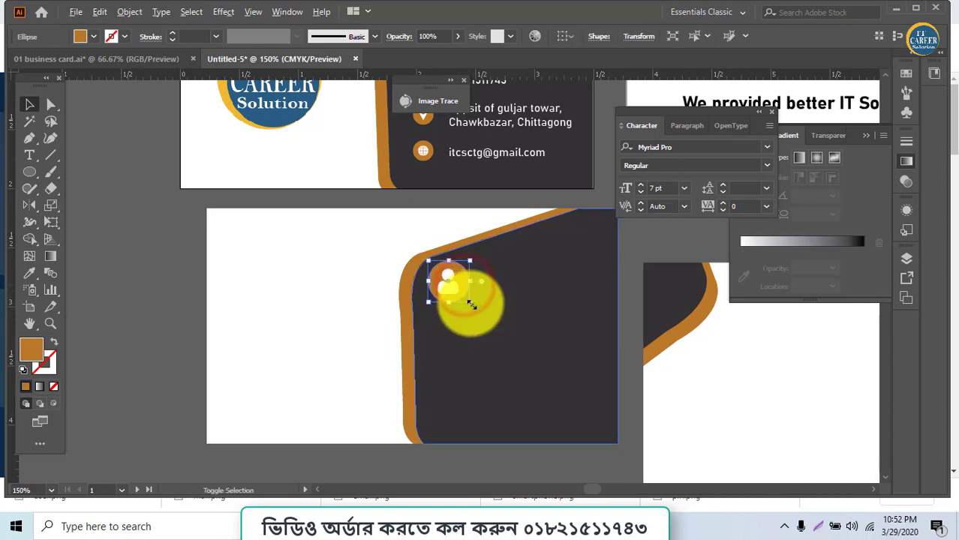
drag(467, 300, 467, 301)
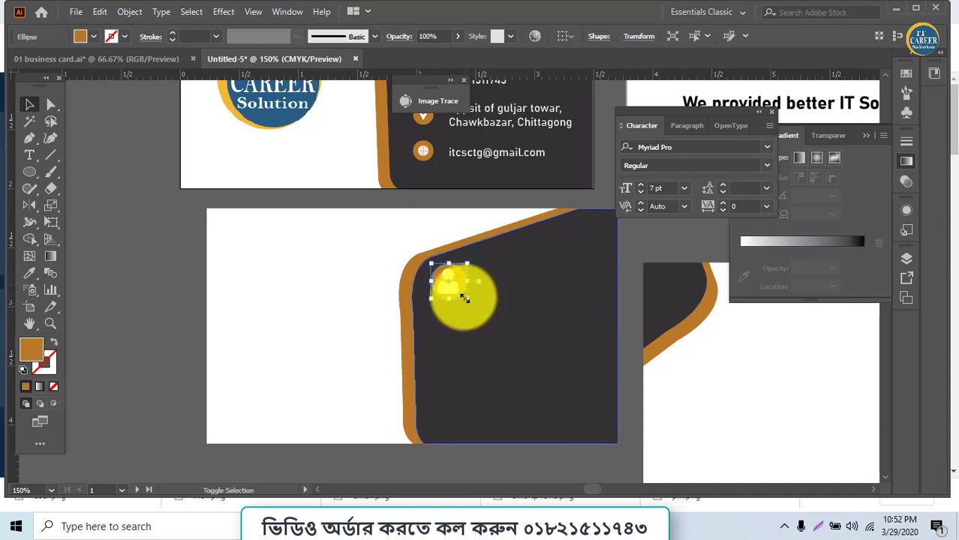
shift+click(455, 284)
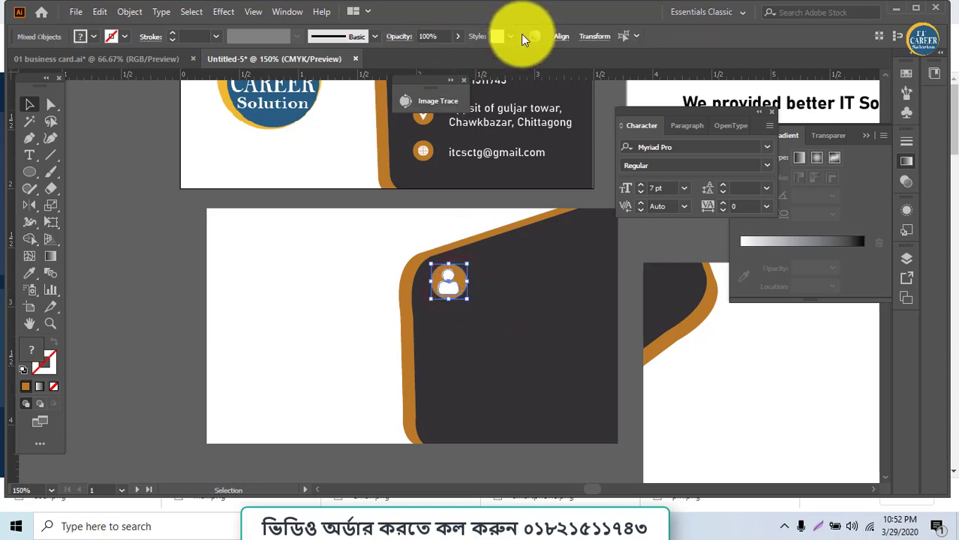
- Center the user icon on its orange circle and duplicate the pair downward to form a column of four badges
click(561, 36)
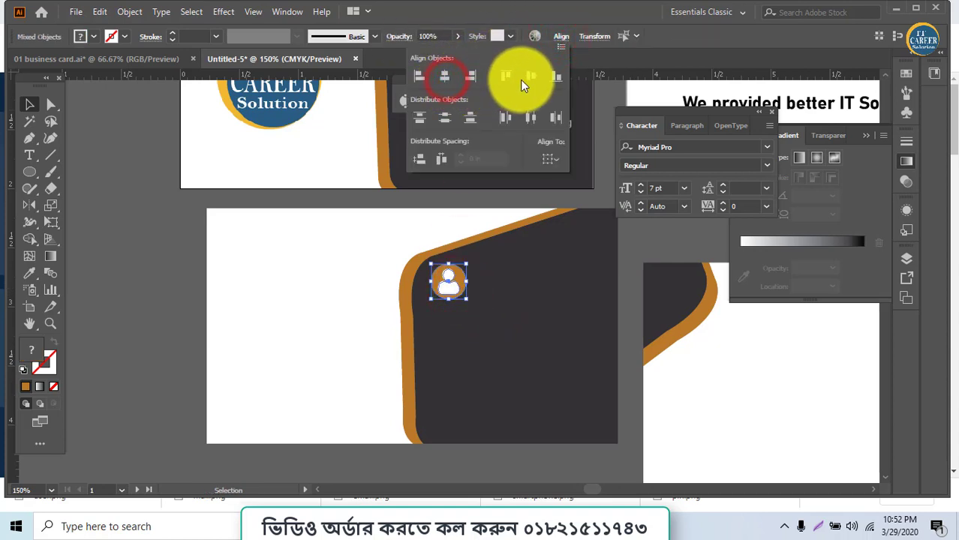
click(530, 75)
click(453, 285)
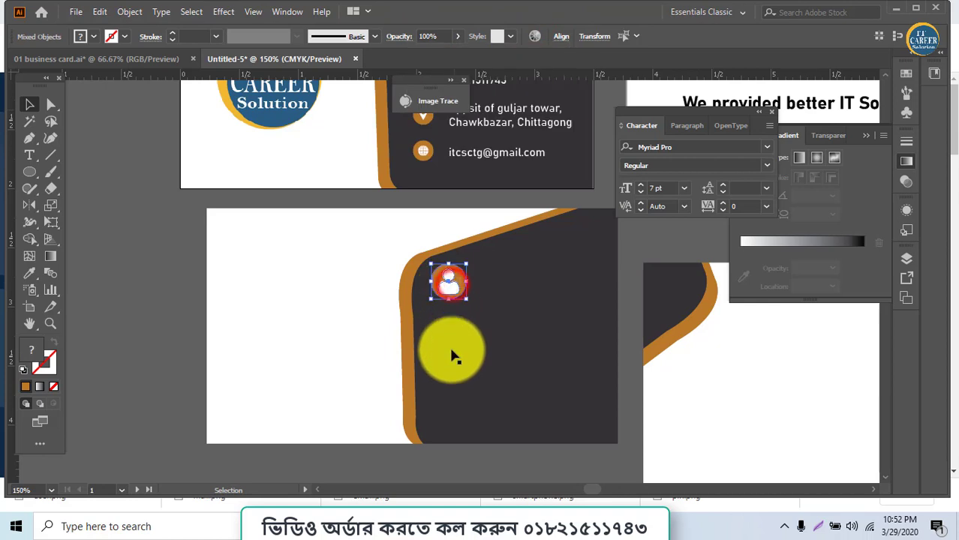
drag(453, 293, 456, 348)
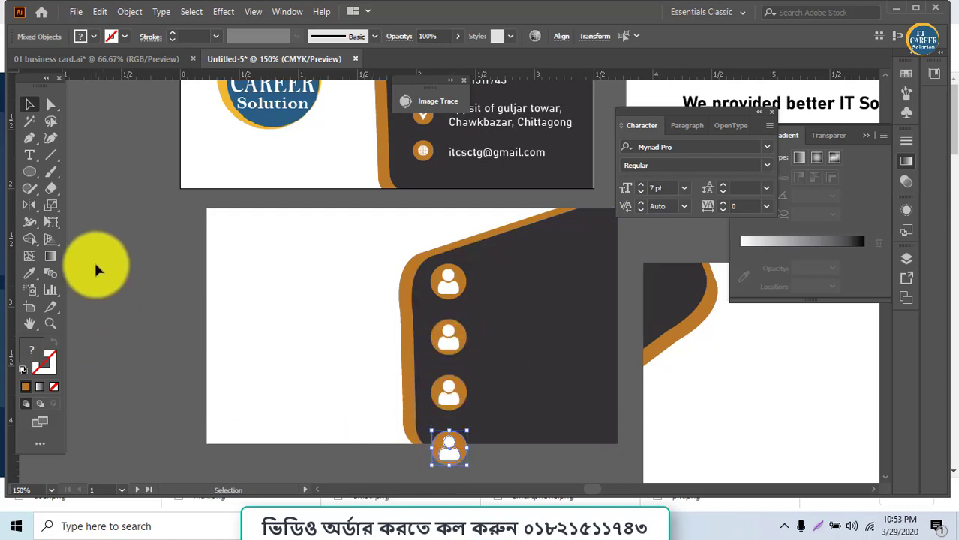
click(123, 240)
- Select the third badge's circle and user icon together and move them up closer to the second badge
click(446, 396)
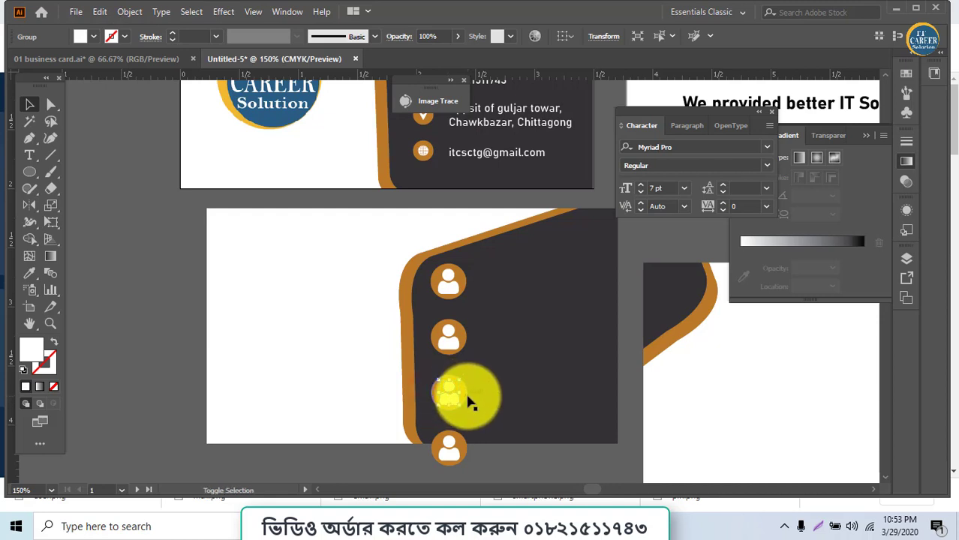
click(39, 105)
click(129, 199)
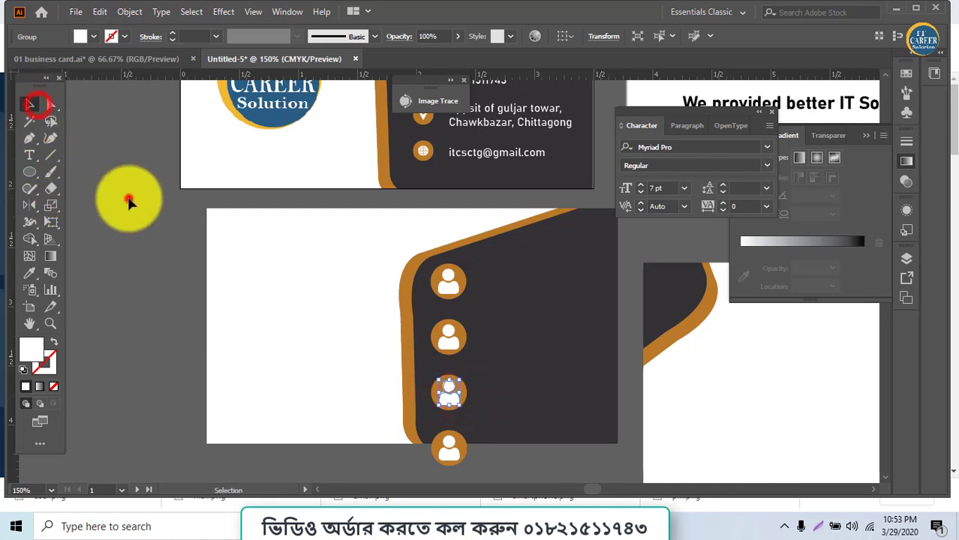
click(463, 394)
drag(455, 402, 453, 384)
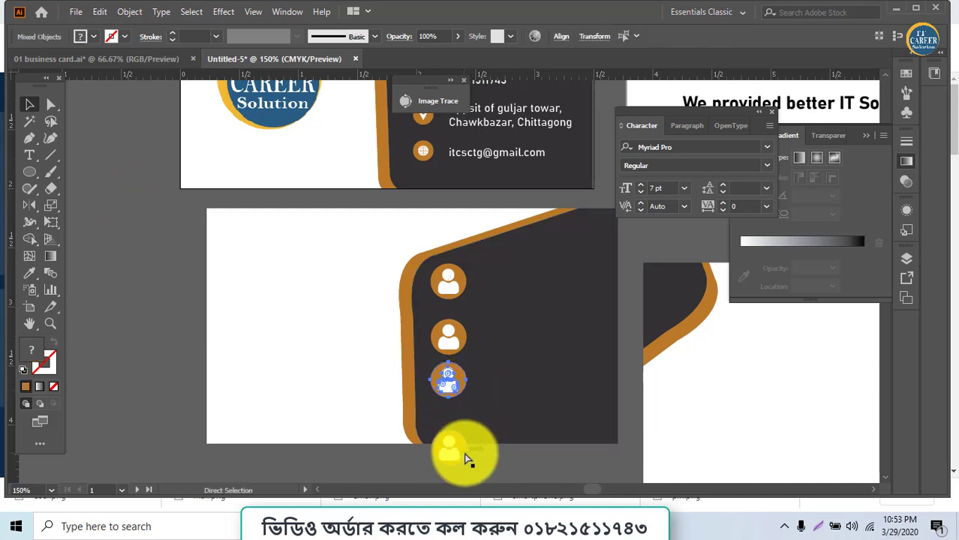
- Group the second badge's circle and icon, and move the lowest badge up inside the dark panel beneath the third
click(466, 343)
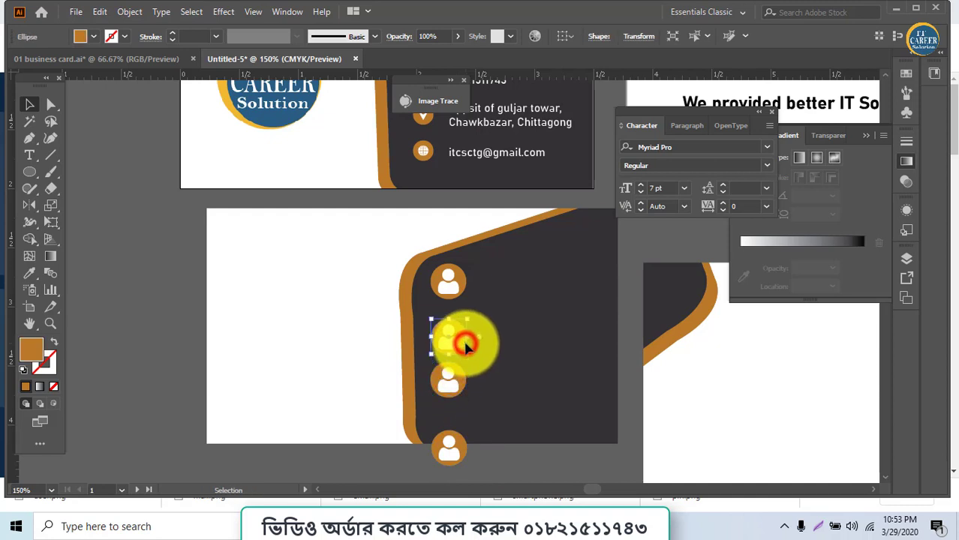
shift+click(457, 344)
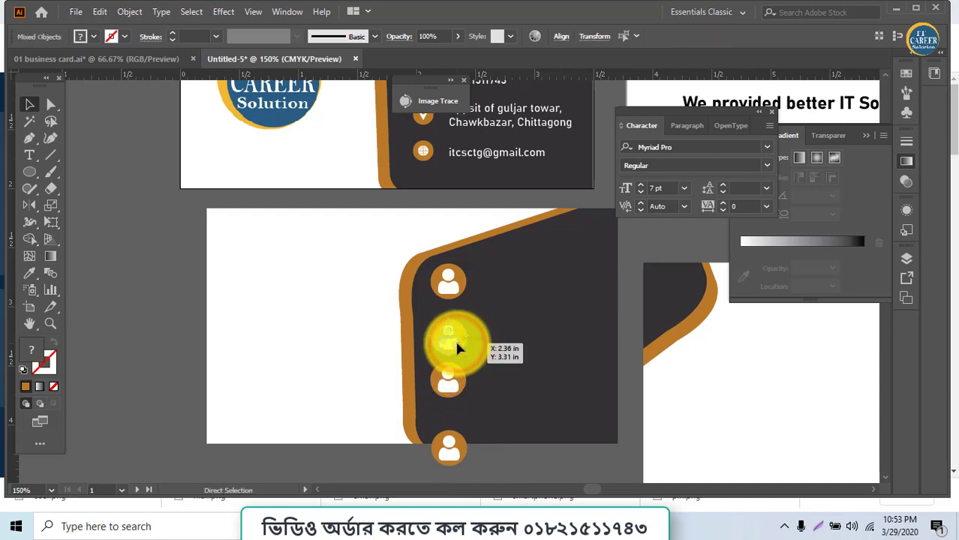
key(ctrl+g)
click(464, 460)
shift+click(454, 459)
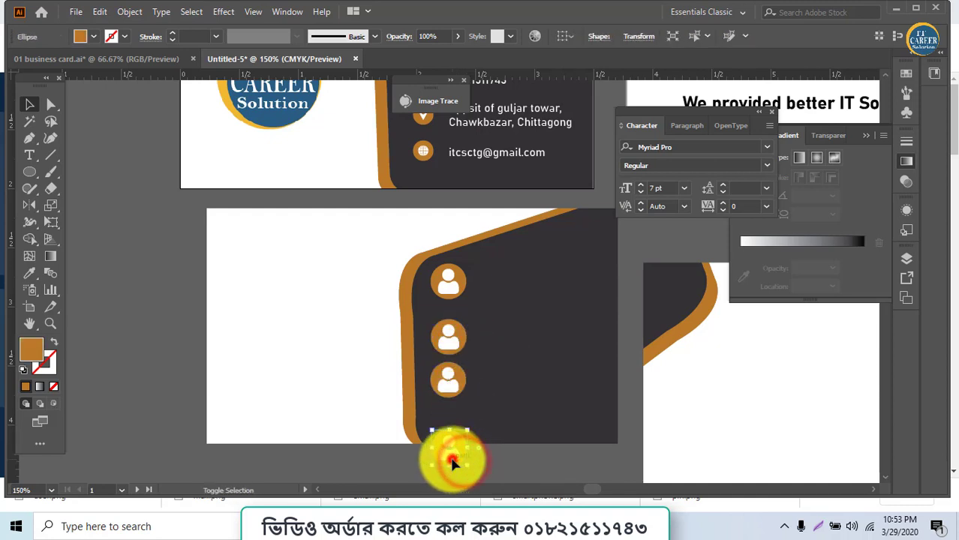
drag(451, 459, 453, 441)
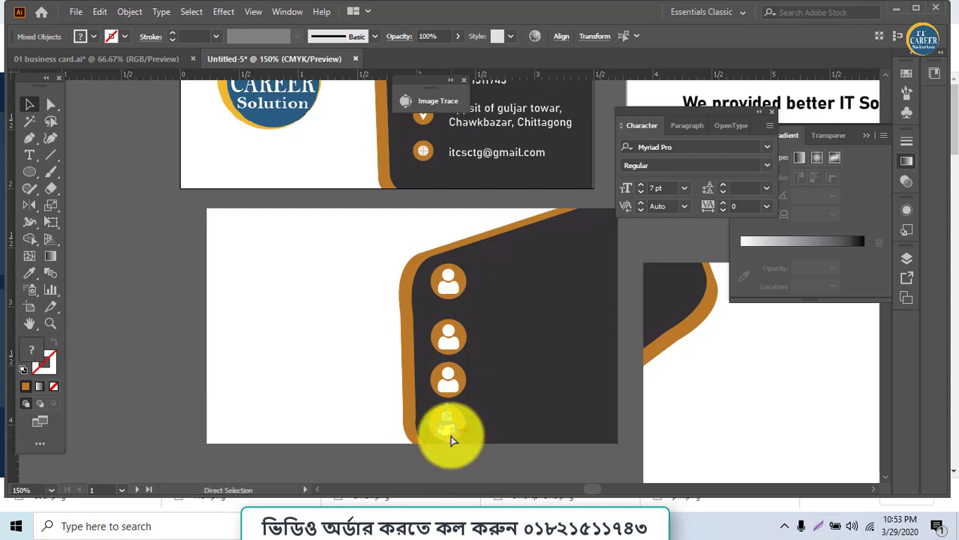
- Select the three lower badges and align them to a common horizontal center
shift+click(453, 338)
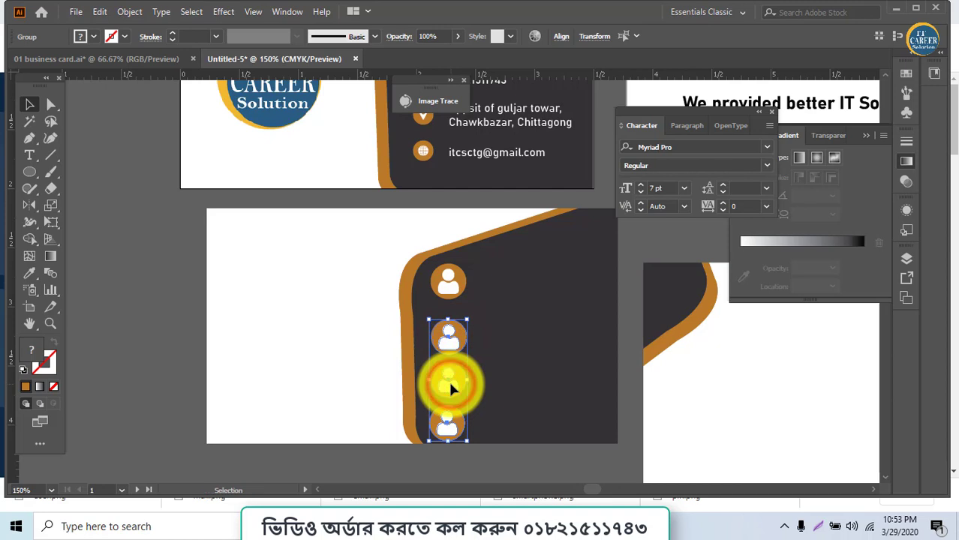
click(559, 36)
click(442, 76)
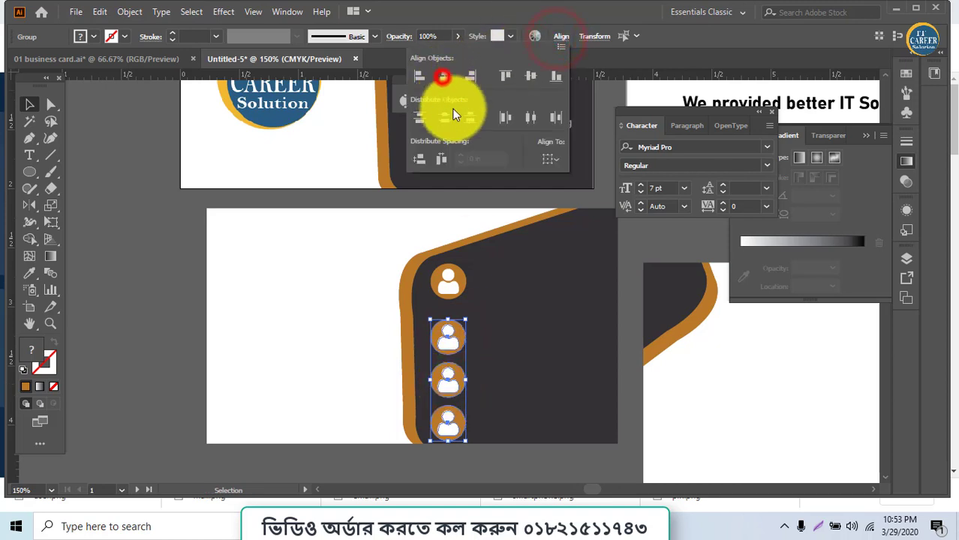
- Scale the three lower badges down slightly and reposition them within the dark panel
click(453, 380)
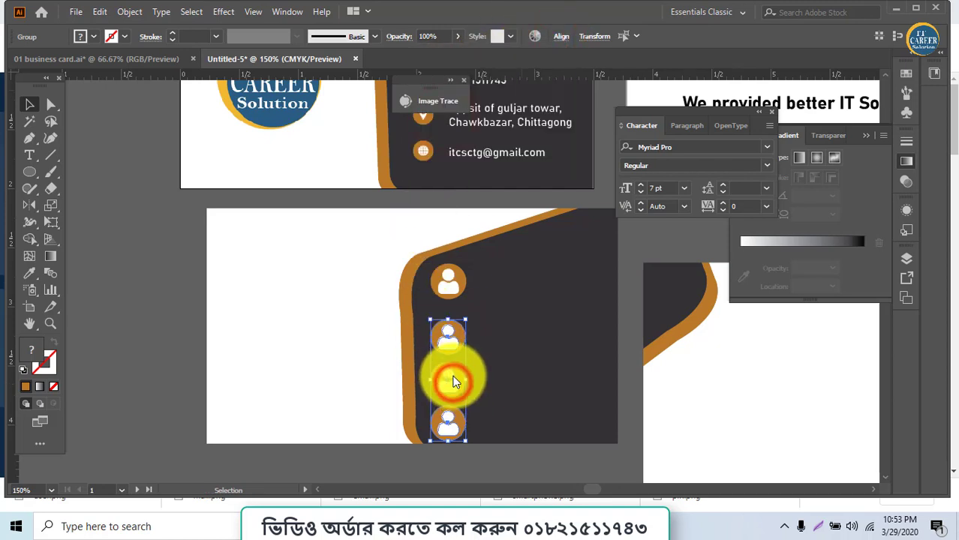
drag(451, 373, 455, 369)
drag(467, 435, 465, 430)
drag(452, 379, 452, 384)
- Ungroup the three lower badges and delete their user icons, keeping only the orange circles
right_click(449, 342)
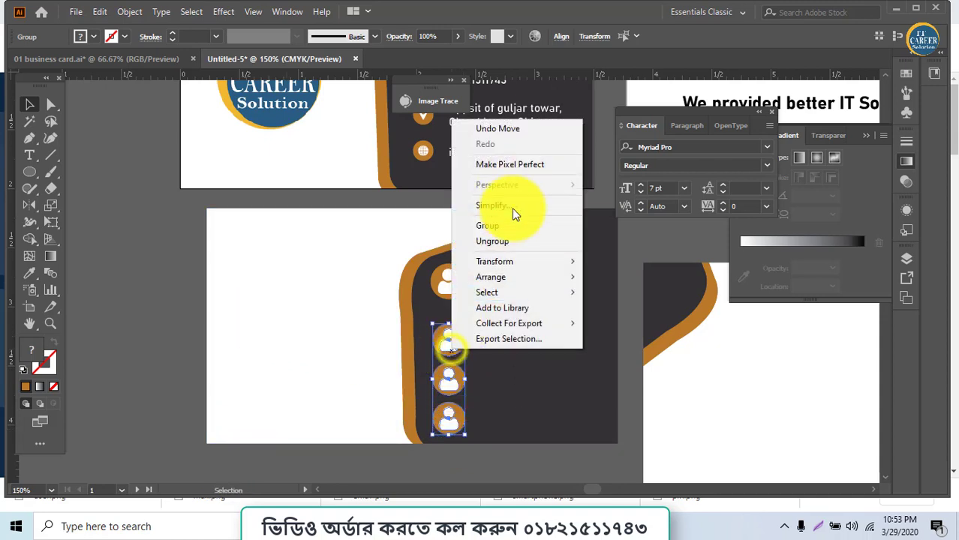
click(503, 245)
click(218, 284)
click(441, 338)
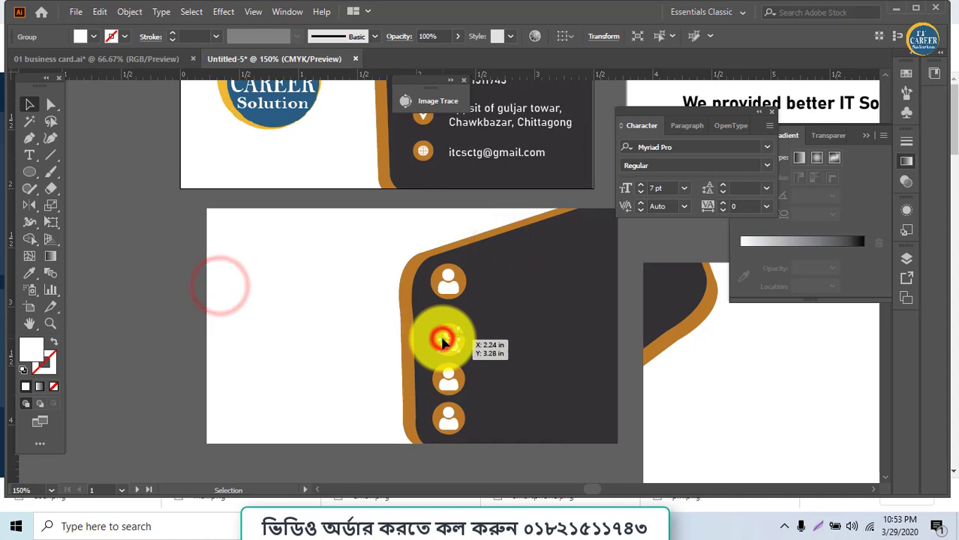
key(Delete)
scroll(424, 178, up, 1)
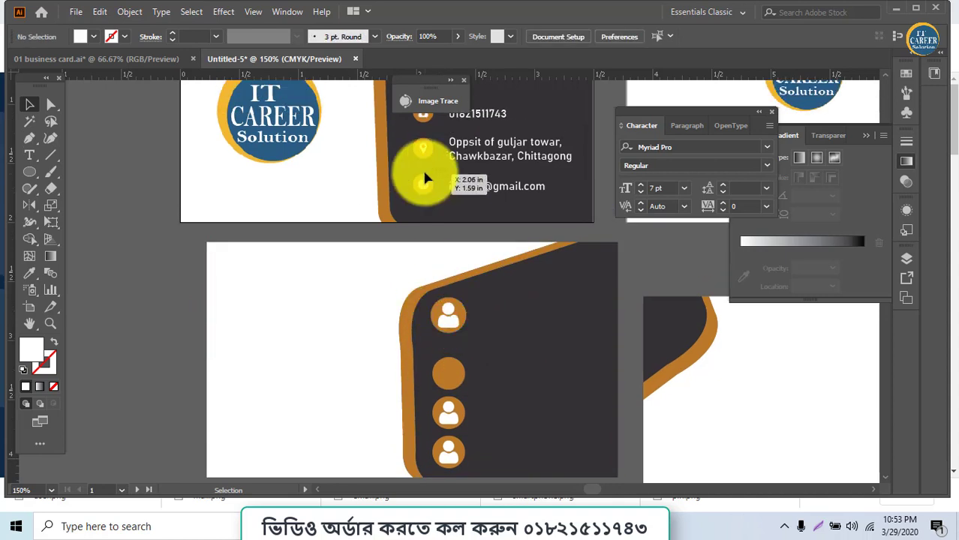
click(446, 426)
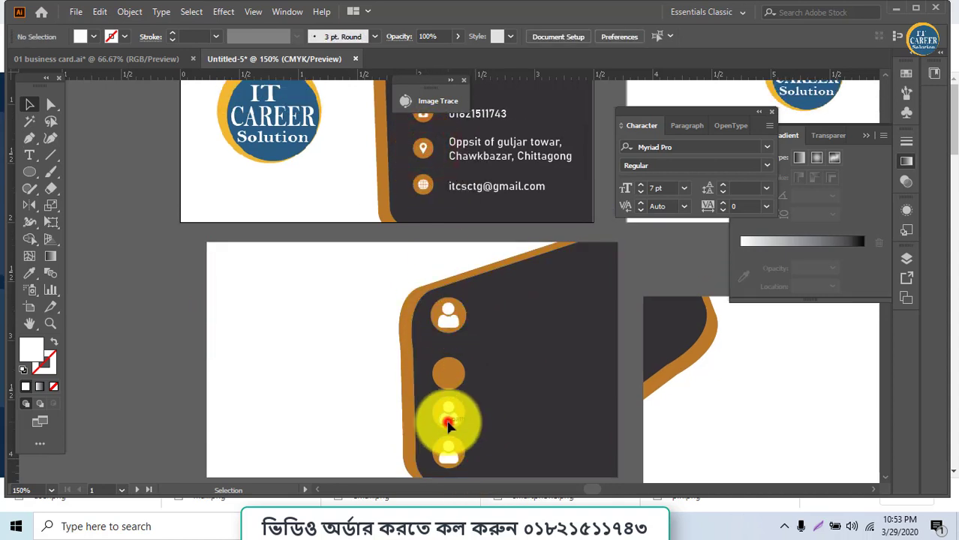
key(Delete)
click(447, 454)
key(Delete)
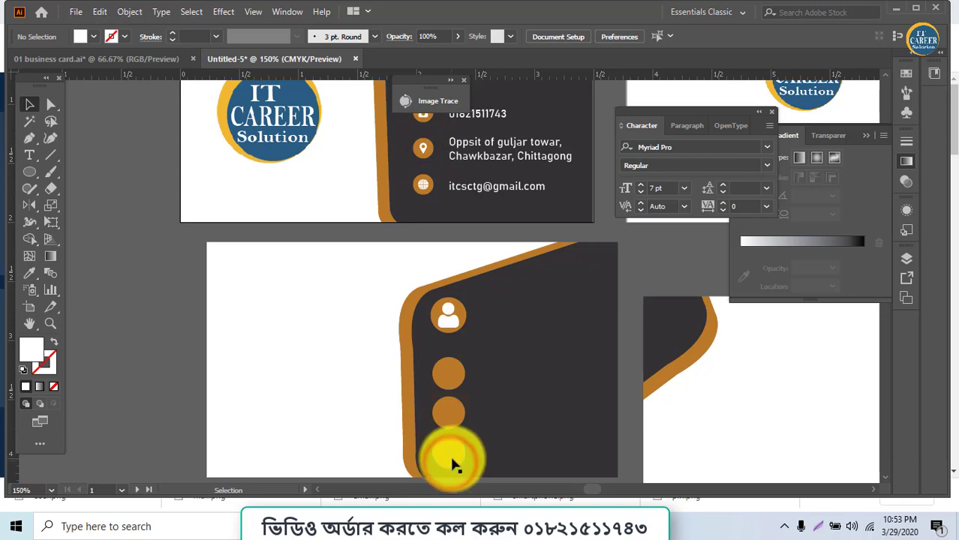
- Unlock the original card's artwork, move its white globe icon onto the lowest orange circle and bring it to the front
click(470, 163)
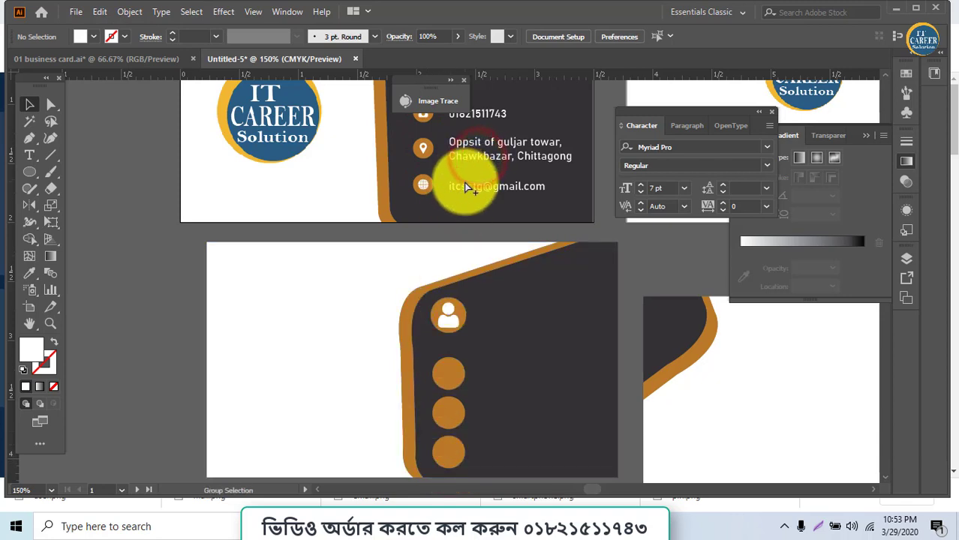
key(ctrl+alt+2)
click(225, 279)
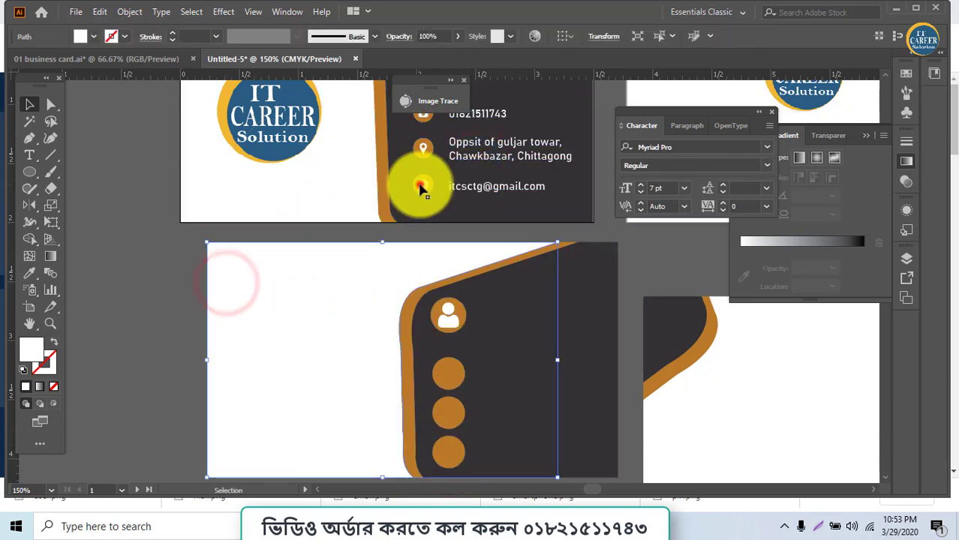
click(420, 187)
drag(424, 188, 448, 447)
right_click(448, 447)
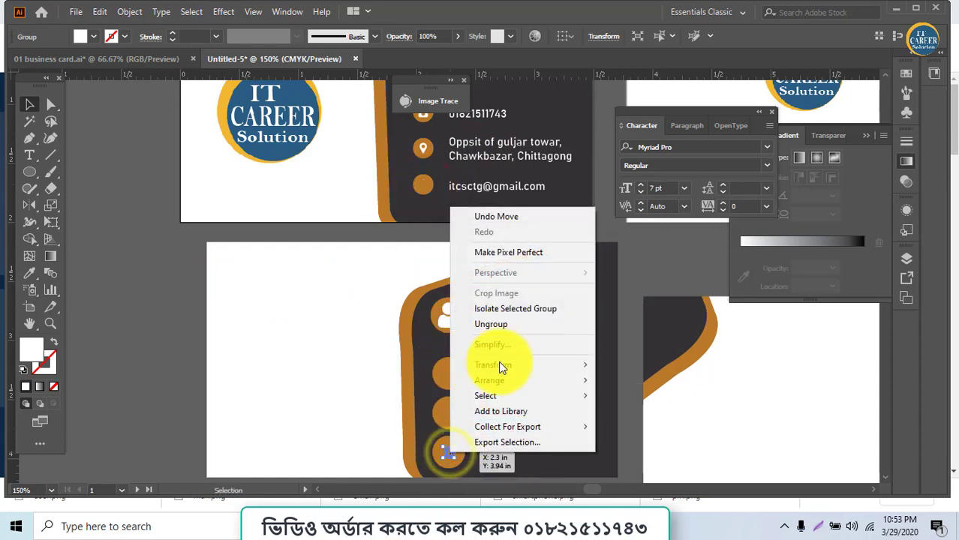
click(499, 382)
click(623, 383)
- Bring the original card's phone and location icons to the front and copy them onto the second and third orange circles
scroll(448, 184, up, 1)
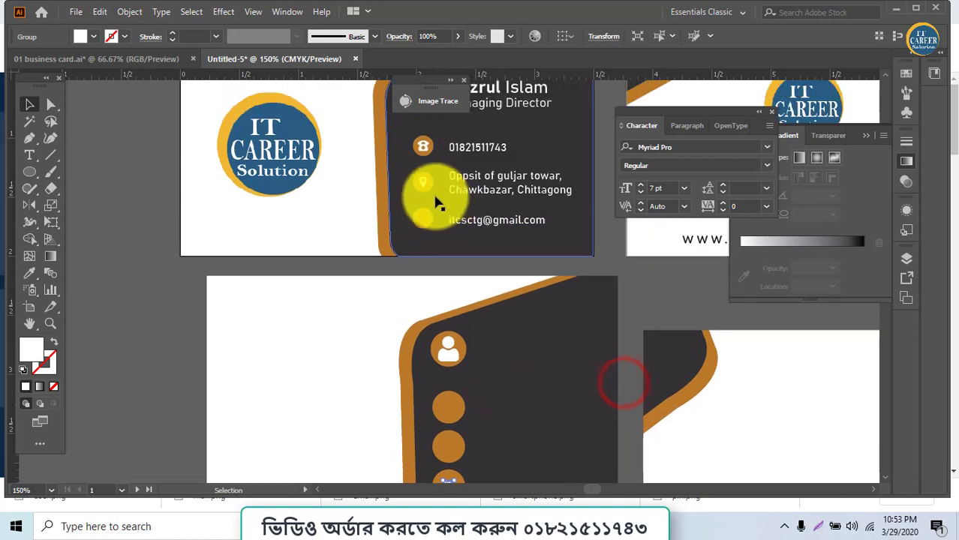
click(425, 185)
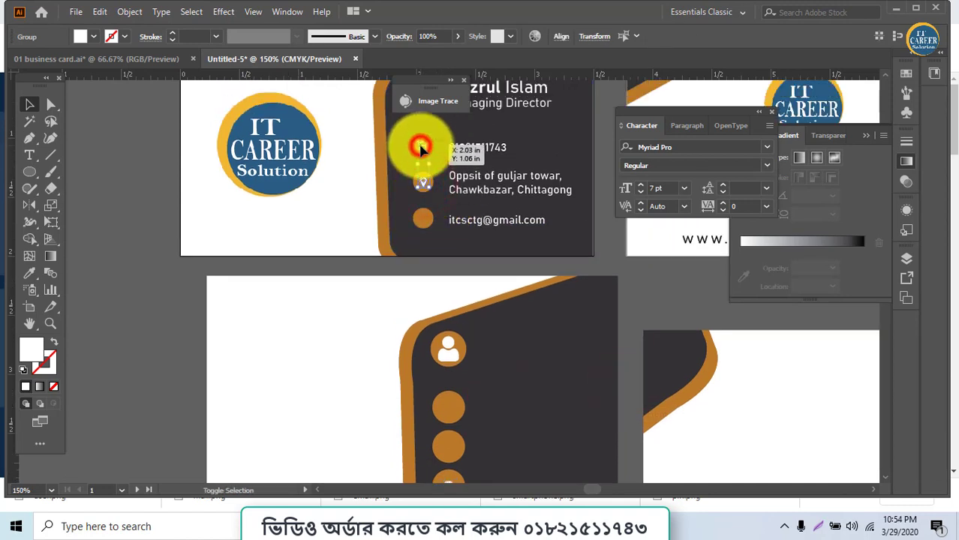
right_click(421, 150)
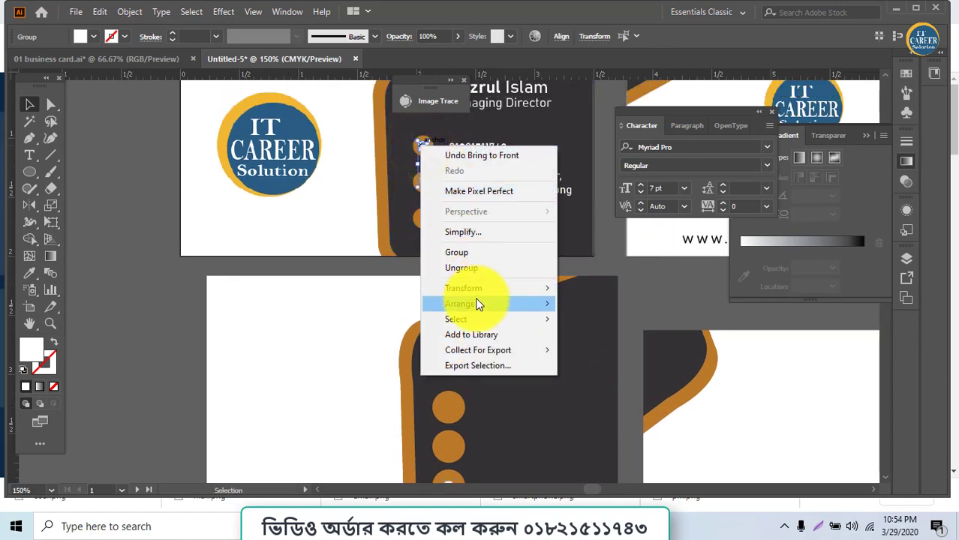
mouse_move(477, 304)
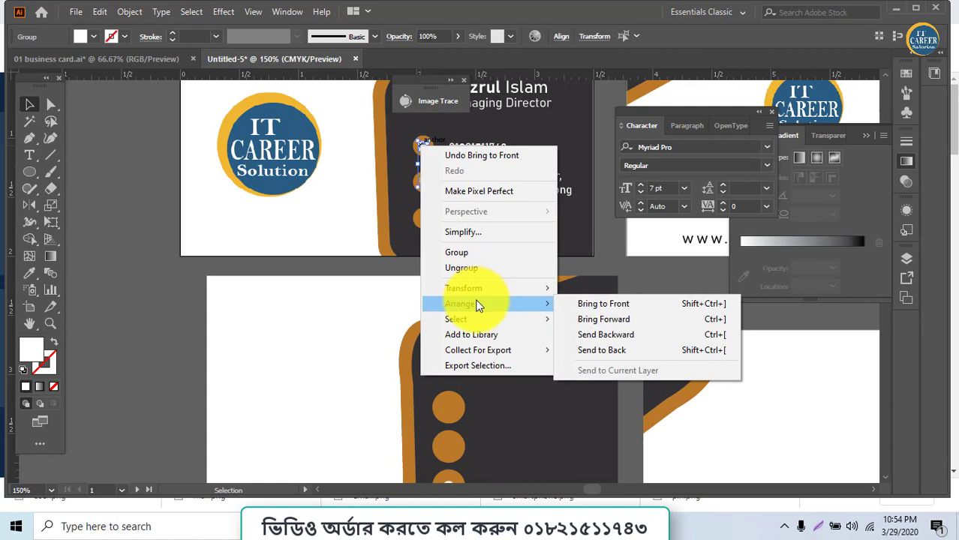
click(564, 303)
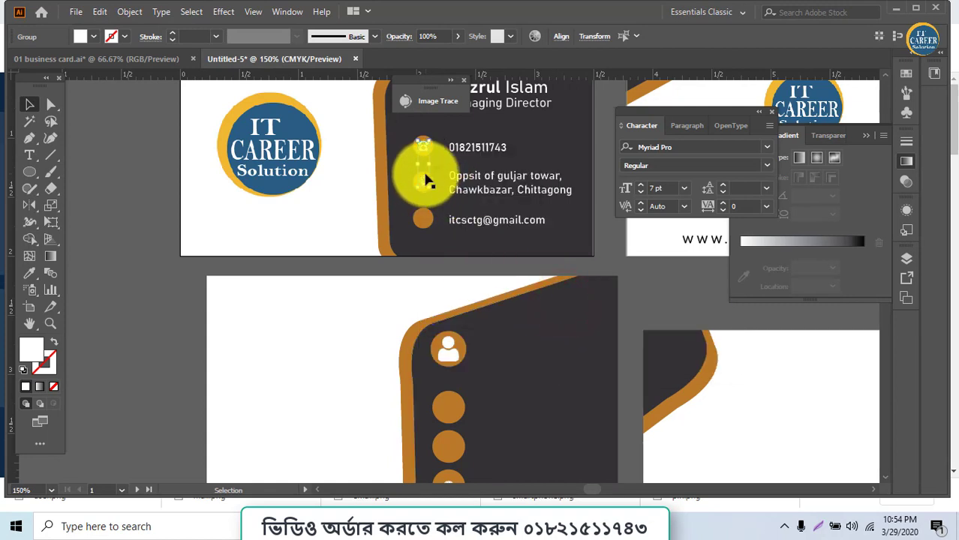
drag(424, 184, 450, 448)
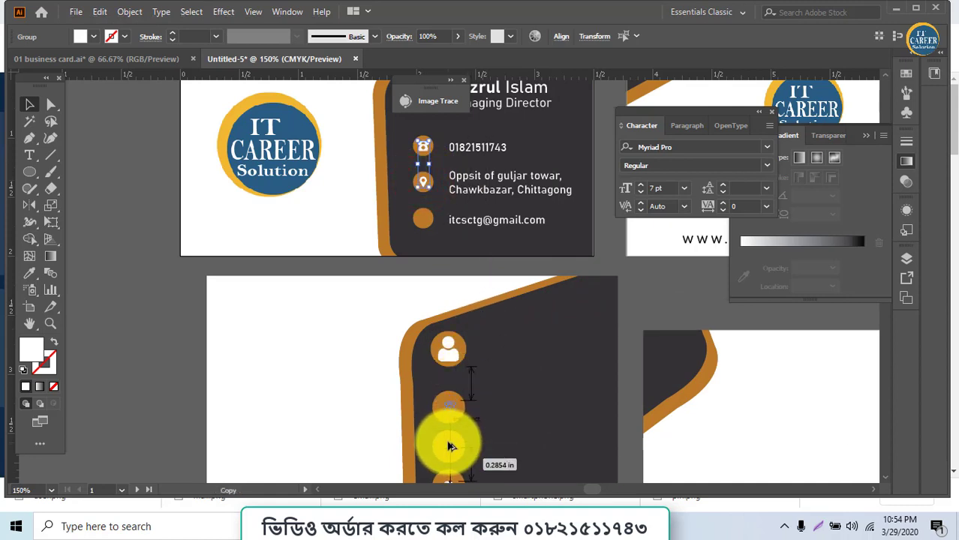
- Enlarge the globe, location and phone icons to fit their orange circles
scroll(450, 446, down, 2)
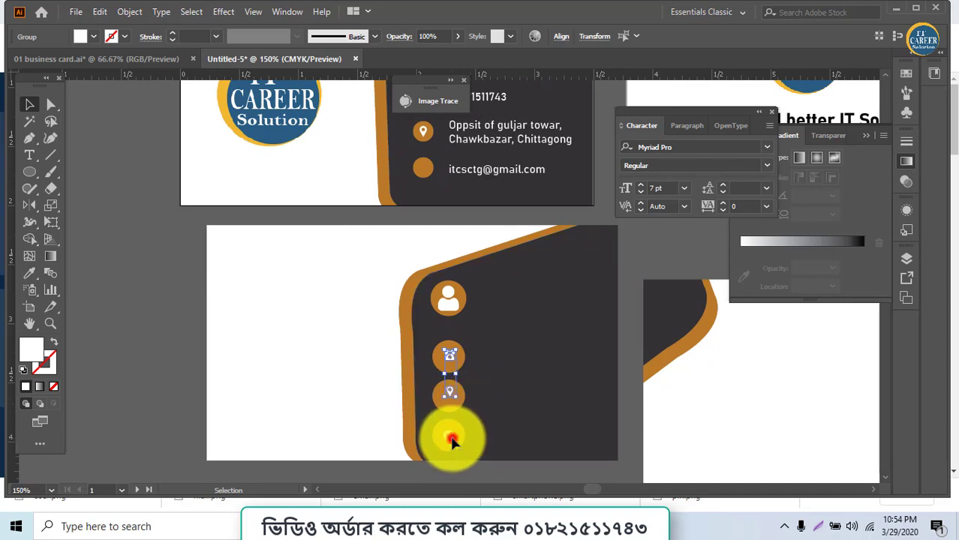
click(452, 437)
drag(457, 444, 461, 447)
click(451, 398)
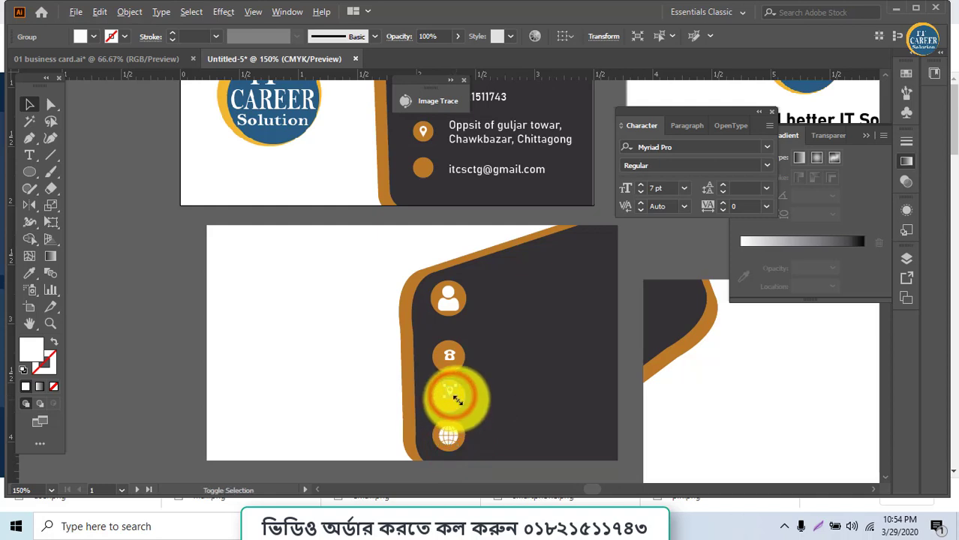
mouse_move(457, 400)
mouse_down()
mouse_move(462, 409)
mouse_move(451, 401)
mouse_up()
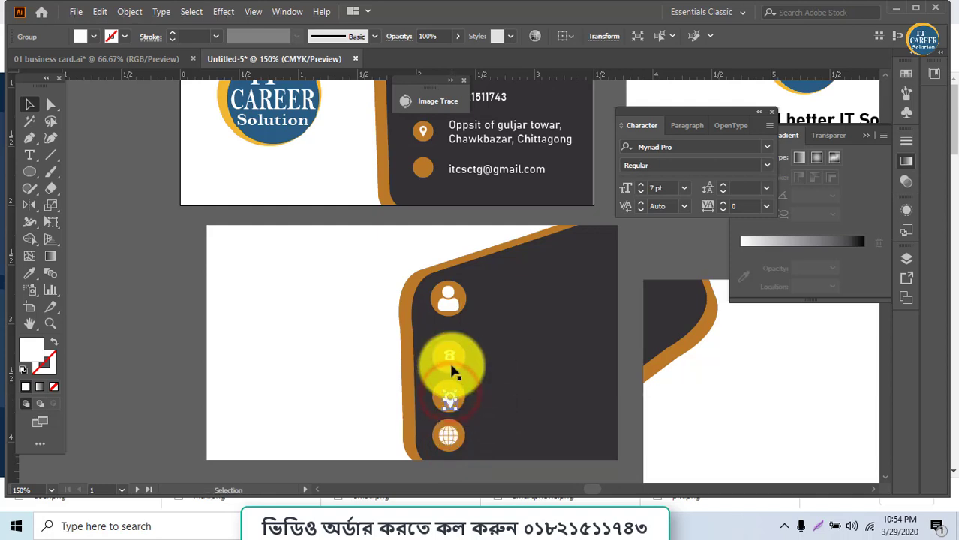
click(452, 359)
drag(455, 363, 460, 363)
- Select the original card's phone, address and e-mail text lines and copy them onto the new card's dark panel beside the icons
click(464, 167)
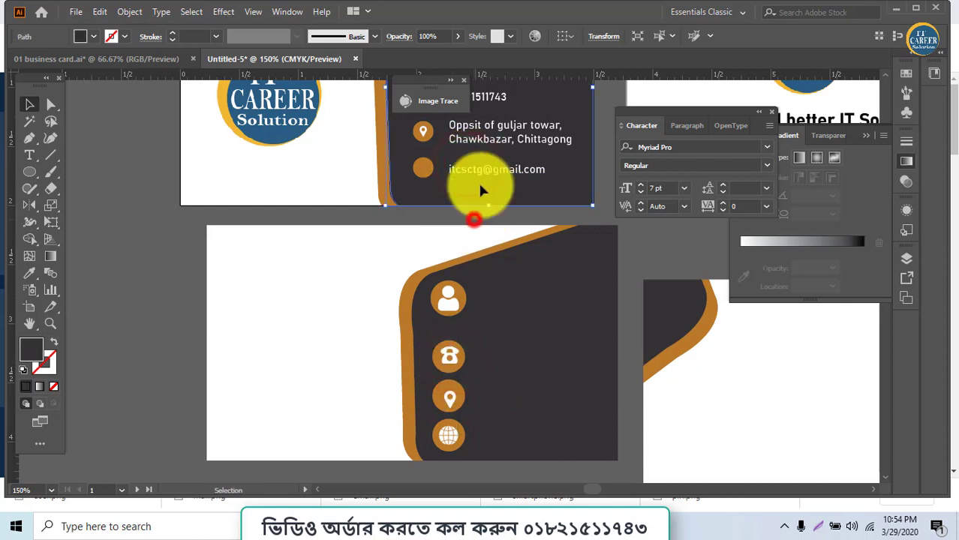
click(493, 142)
mouse_move(496, 141)
mouse_down()
mouse_move(520, 353)
mouse_move(496, 233)
mouse_move(505, 246)
mouse_move(496, 142)
mouse_up()
scroll(492, 163, up, 1)
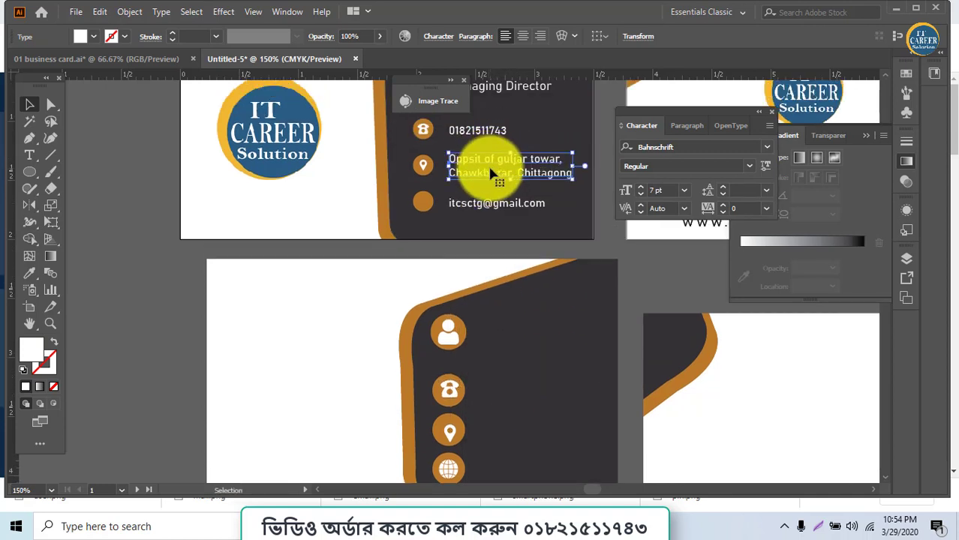
scroll(490, 173, up, 1)
shift+click(479, 168)
shift+click(486, 241)
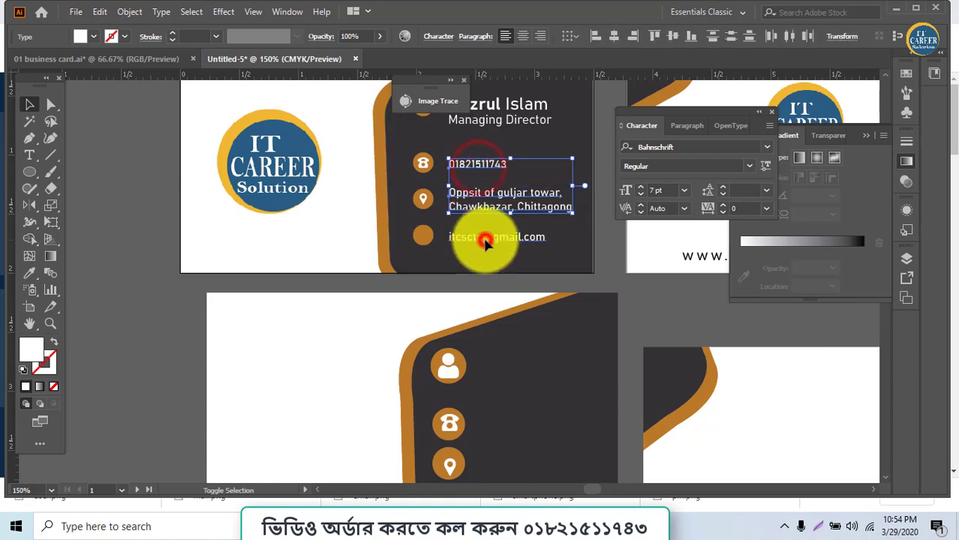
mouse_move(500, 210)
mouse_down()
mouse_move(497, 317)
mouse_move(523, 441)
mouse_move(520, 433)
mouse_up()
- Bring the copied contact text in front of the new card's dark panel
scroll(520, 420, down, 2)
right_click(529, 338)
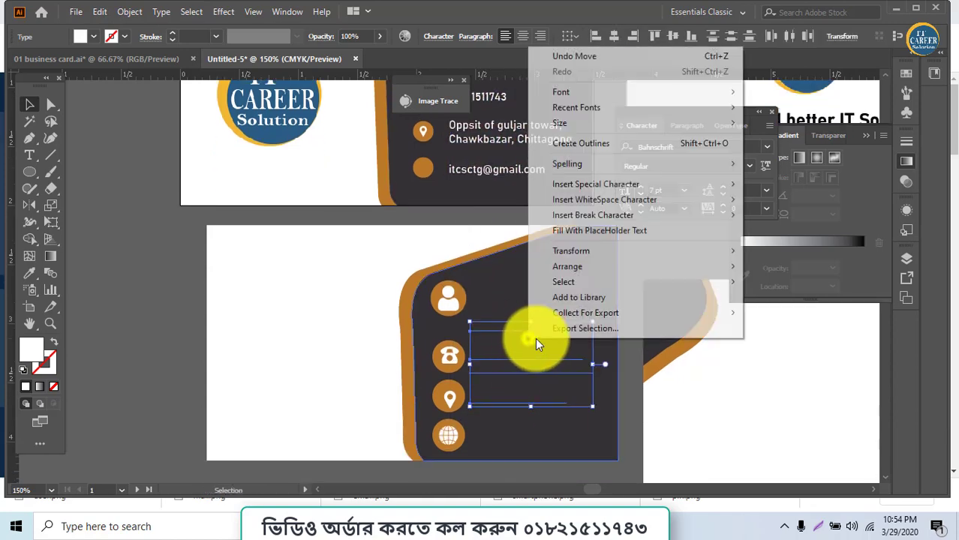
click(570, 265)
click(763, 268)
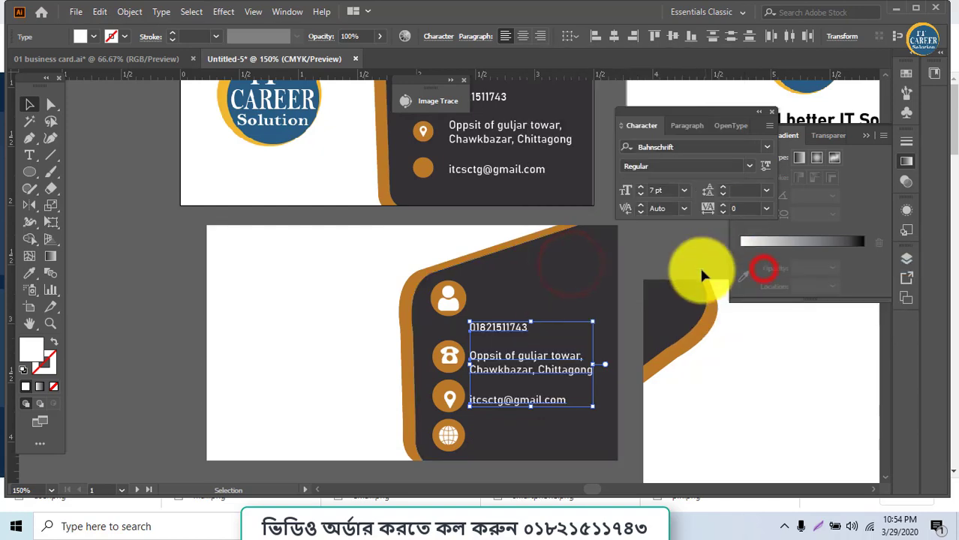
- Move the copied contact text lines level with their icons, and copy the original card's name and job title beside the person icon
drag(536, 370, 540, 395)
scroll(539, 395, up, 2)
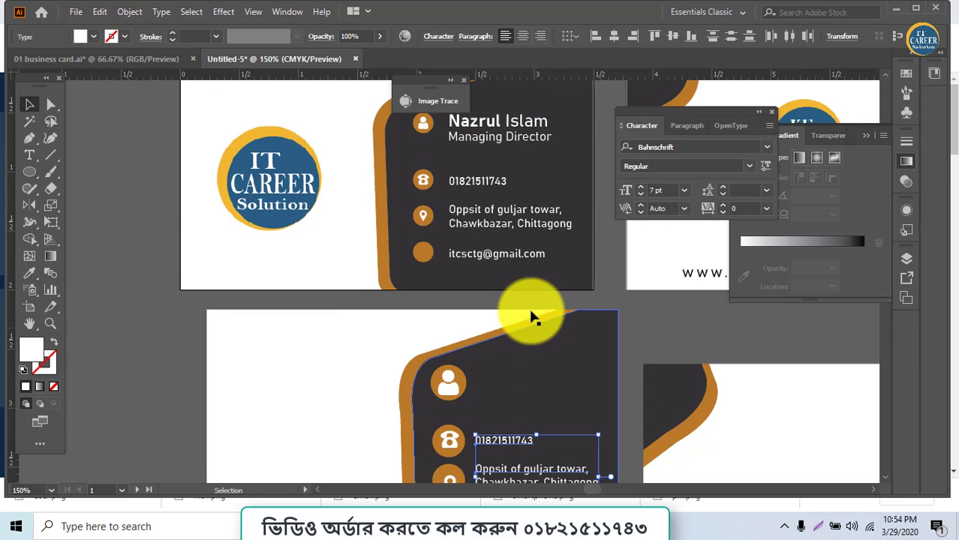
click(509, 141)
drag(508, 141, 540, 392)
- Bring the copied name and job title in front of the new card's dark panel
right_click(540, 391)
click(614, 321)
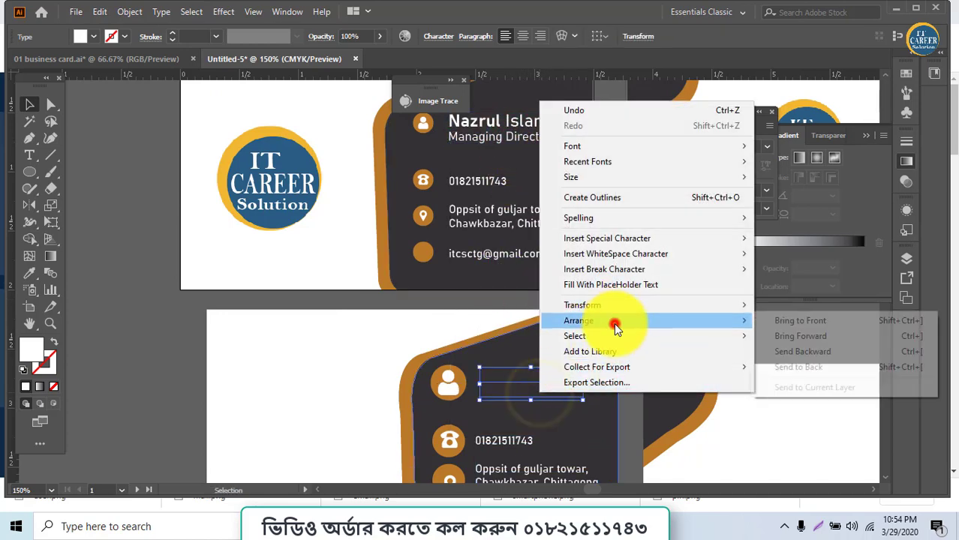
click(800, 322)
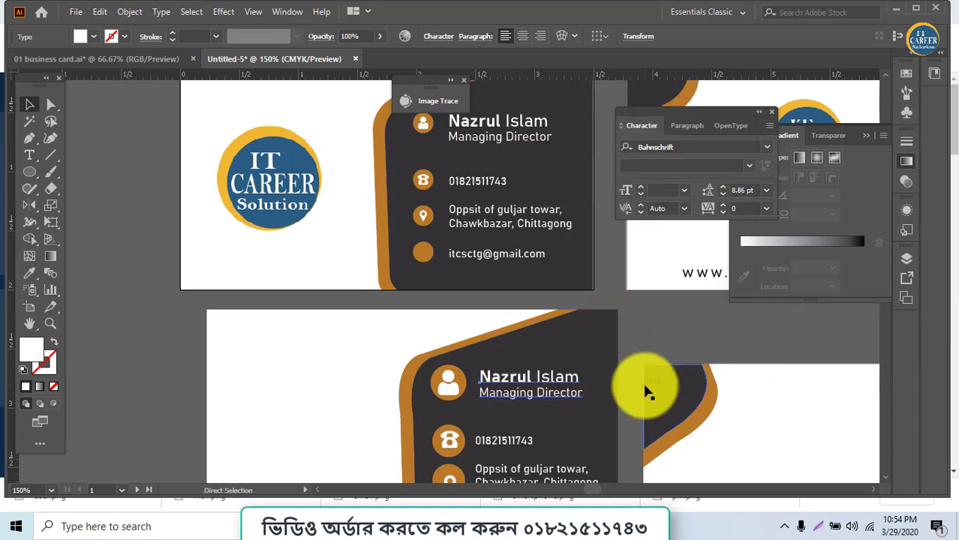
key(ctrl+minus)
key(ctrl+minus)
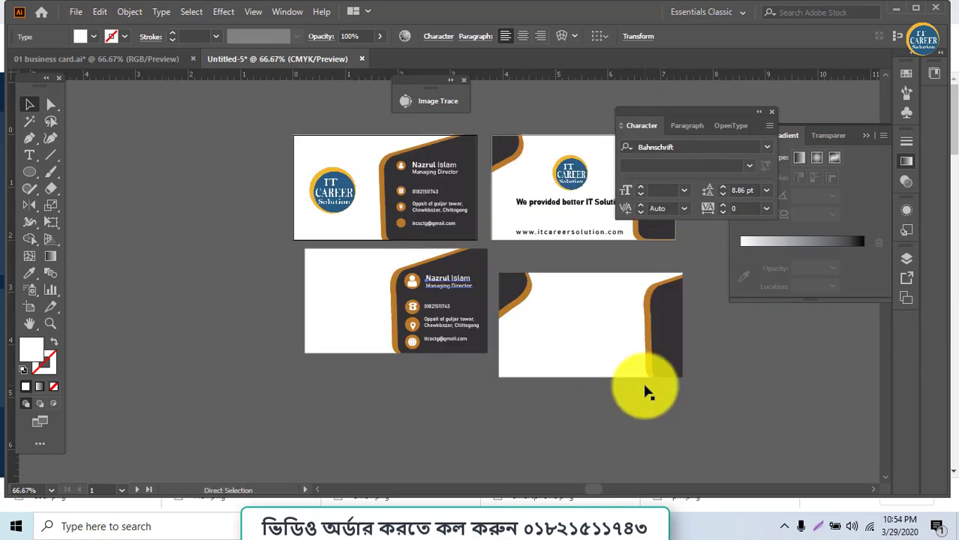
click(555, 199)
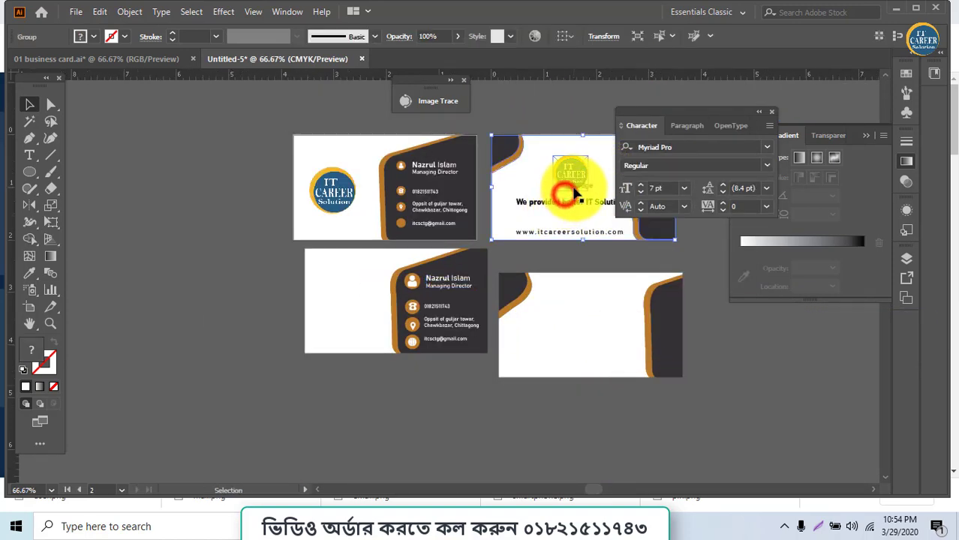
shift+click(577, 203)
shift+click(580, 234)
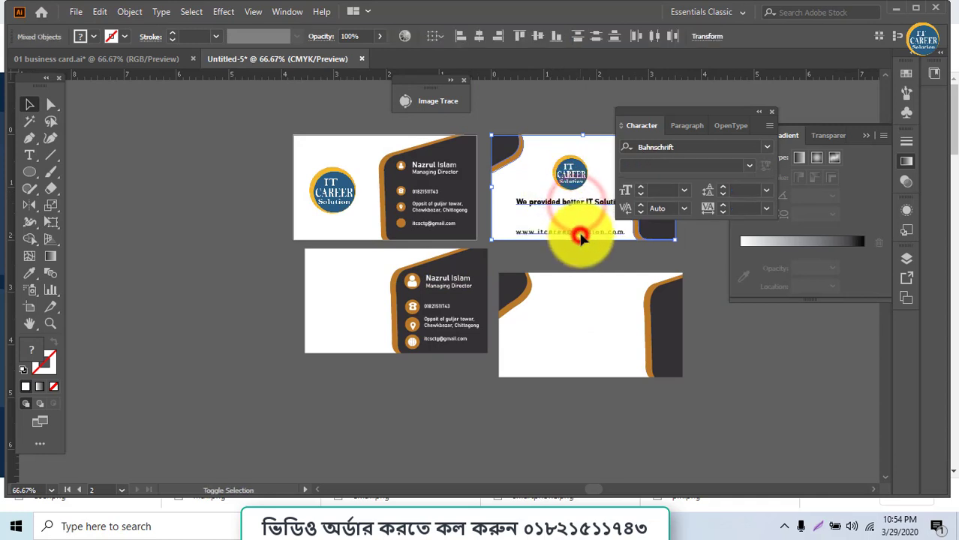
click(580, 249)
- Select the original back side's logo, tagline and website address together and copy them onto the new back side's white area
click(580, 186)
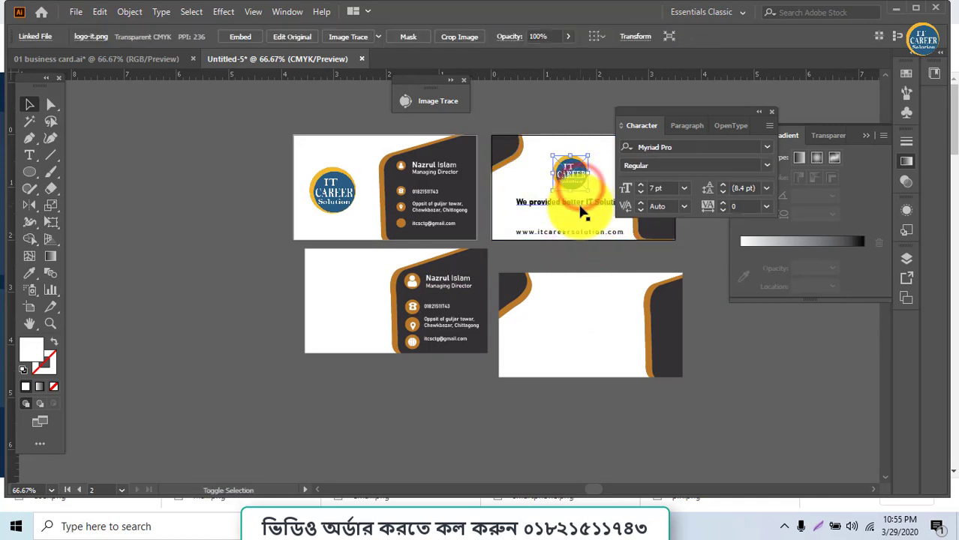
shift+click(580, 207)
shift+click(582, 231)
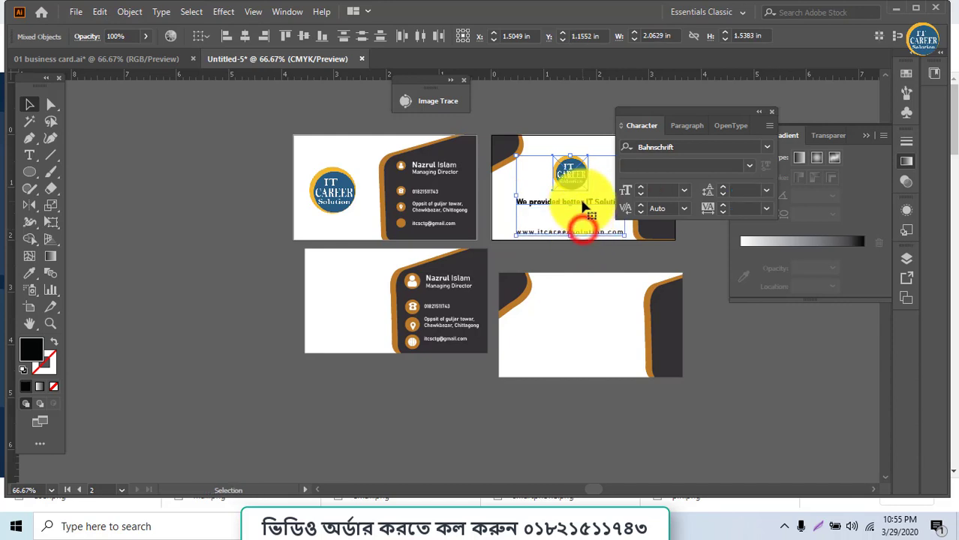
drag(581, 177, 594, 308)
- Bring the copied logo, tagline and website address to the front of the new back side
right_click(593, 307)
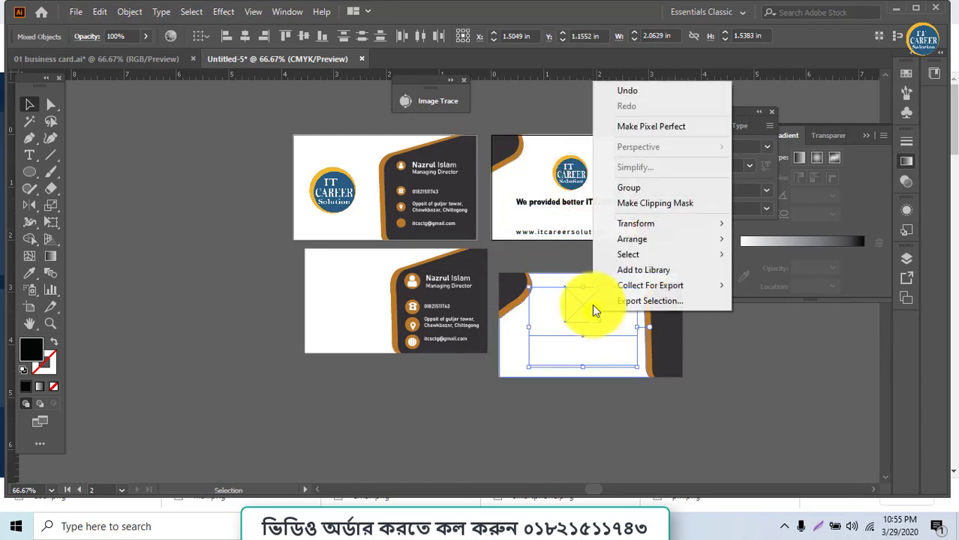
click(630, 239)
click(763, 239)
click(651, 415)
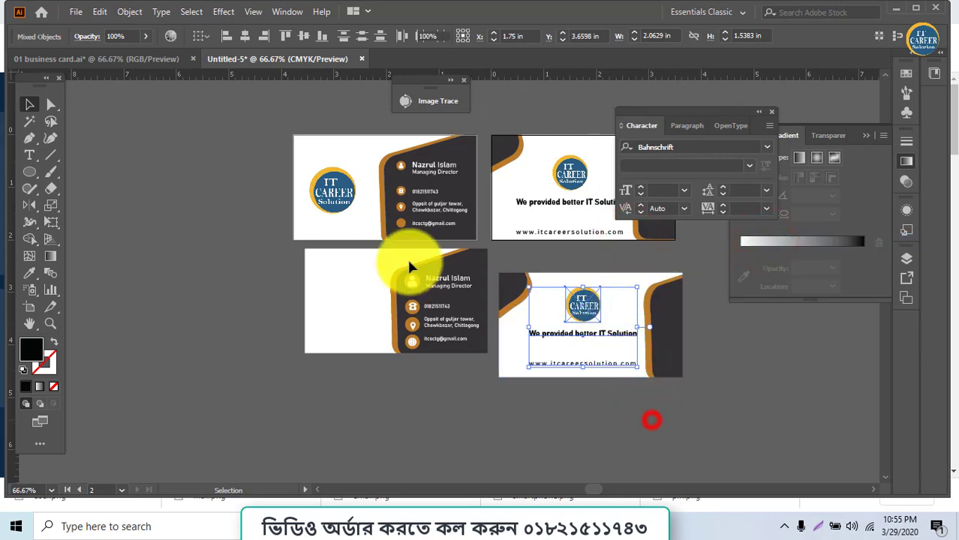
- Copy the original front side's IT Career Solution logo onto the white area of the new front side and deselect it
click(348, 193)
drag(349, 192, 359, 305)
right_click(359, 304)
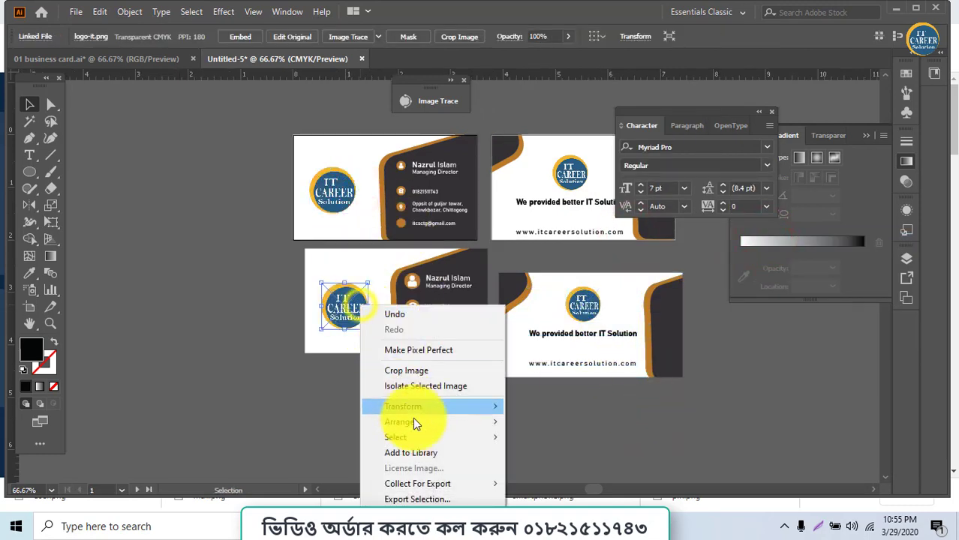
click(265, 398)
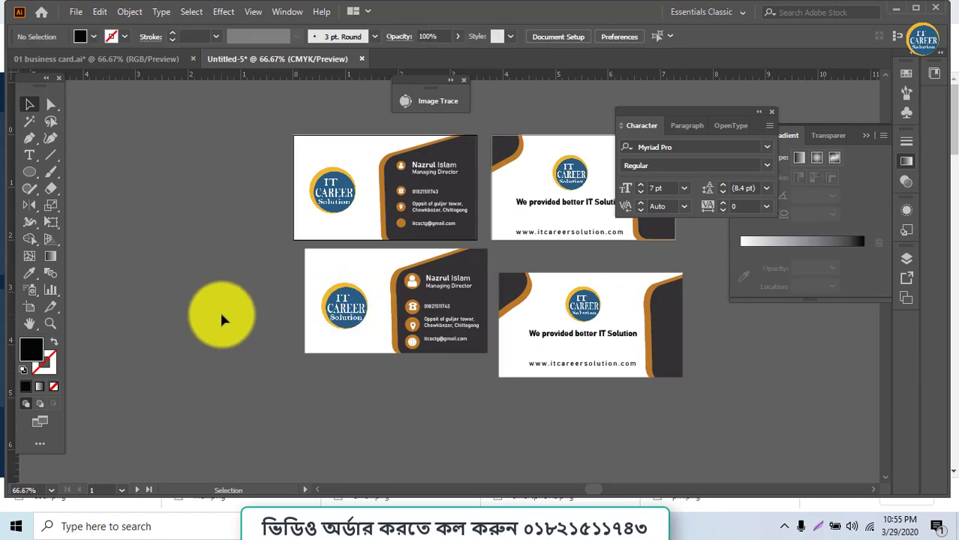